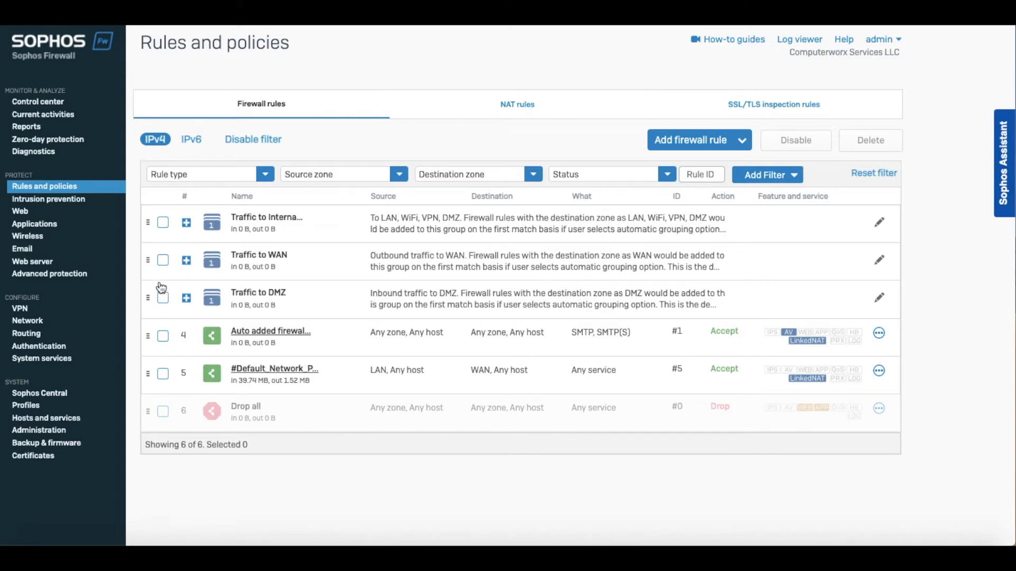
Delete the three Traffic to Internal, WAN and DMZ rule groups together with the auto added MTA firewall rule
click(164, 225)
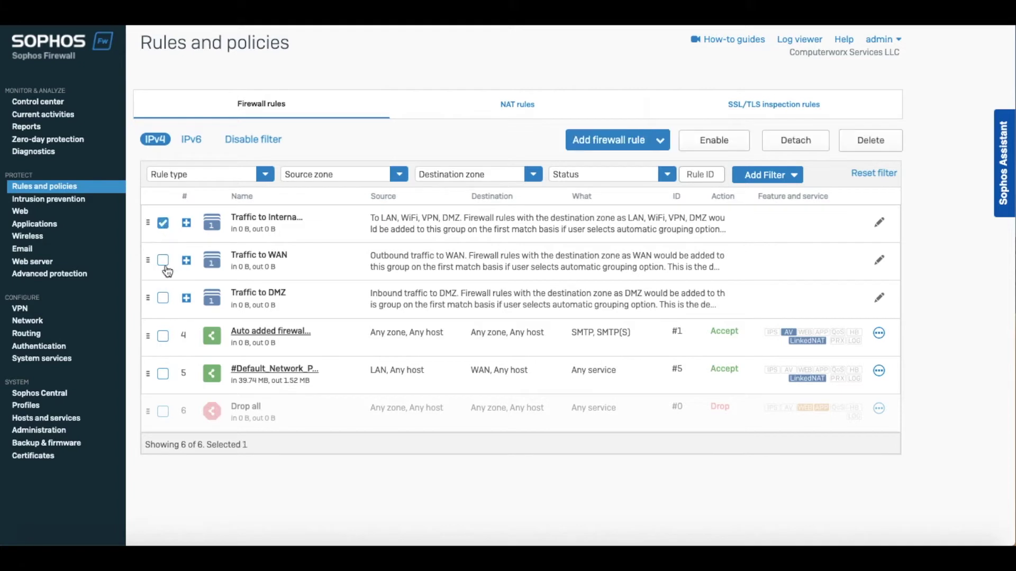
click(164, 262)
click(163, 300)
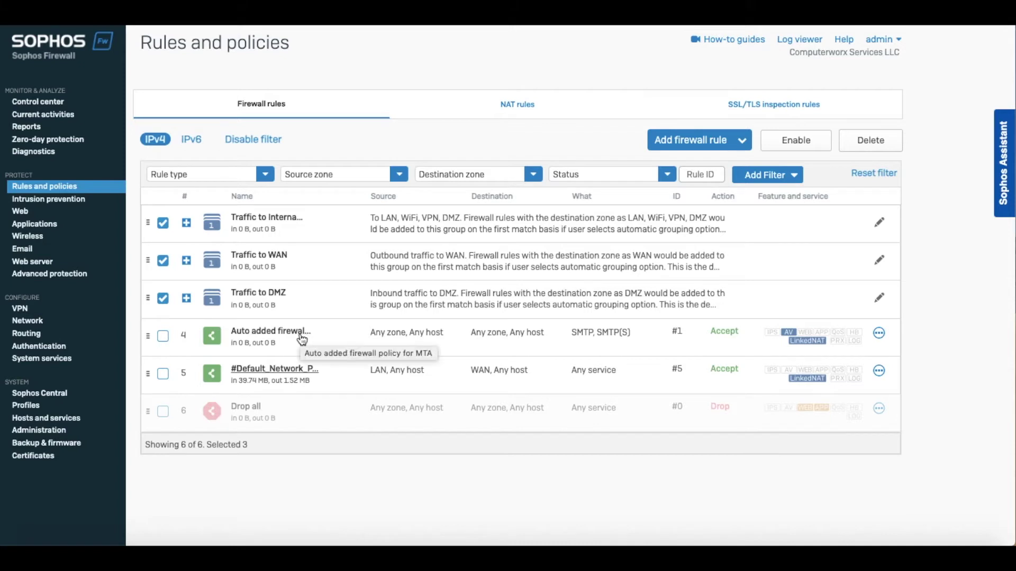
click(162, 336)
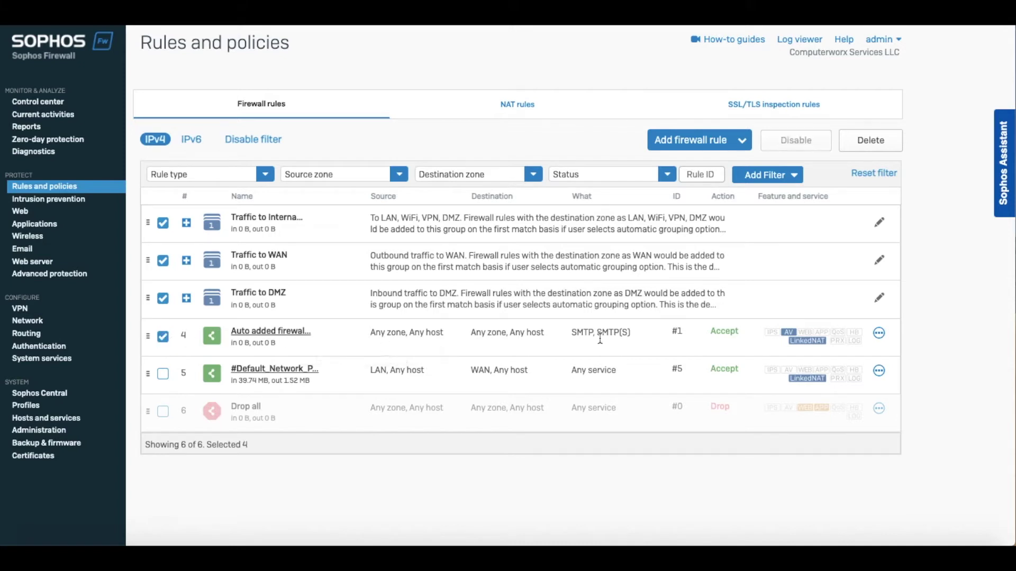
click(881, 144)
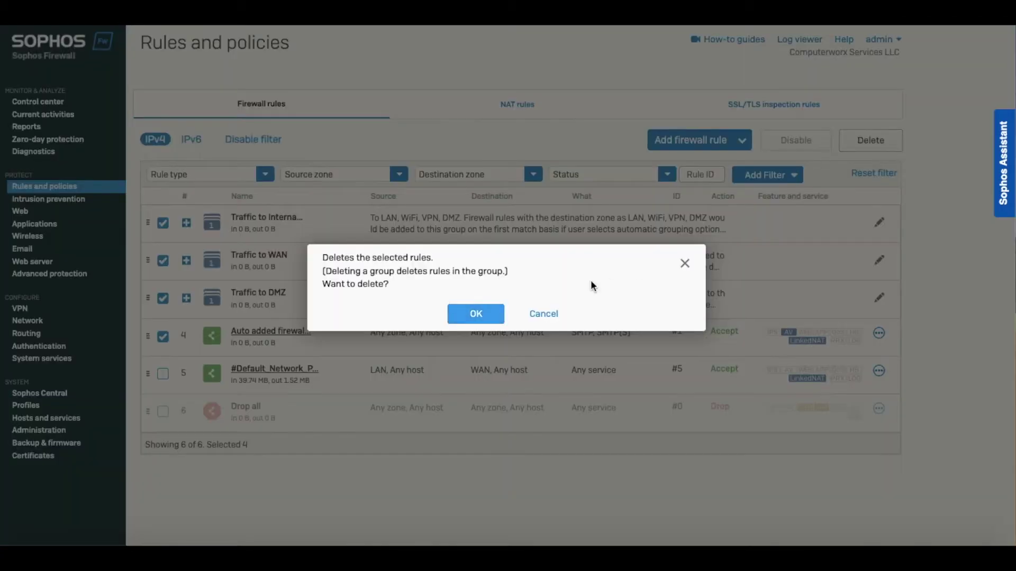
click(453, 318)
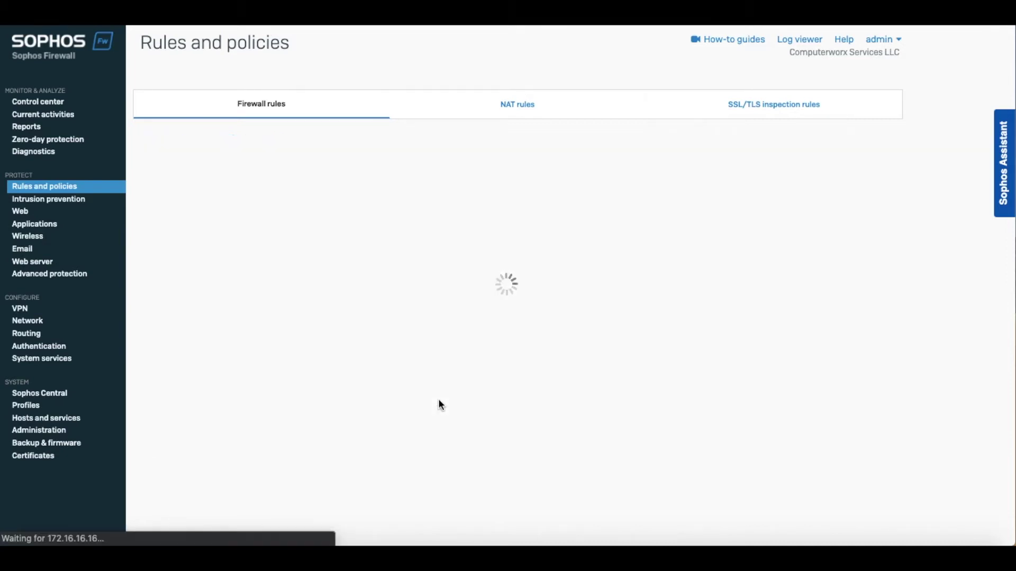
Start a new network zone and name it HostingLAN
click(34, 323)
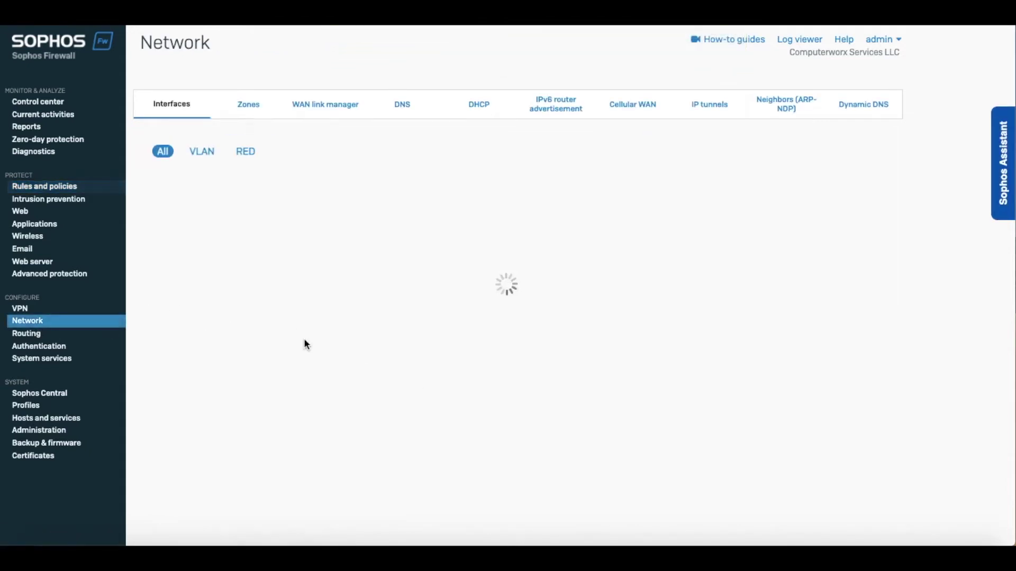
click(250, 114)
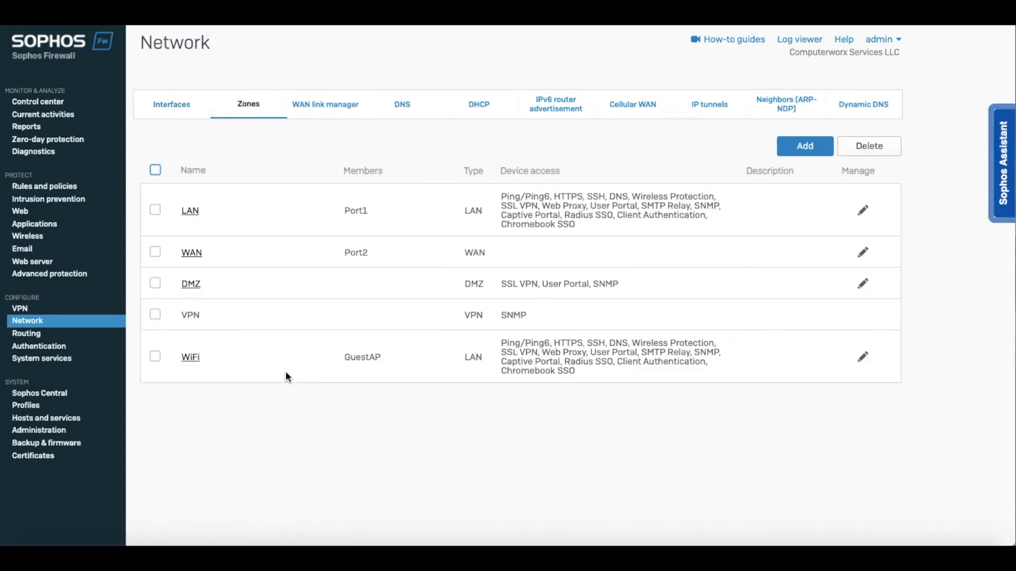
click(795, 154)
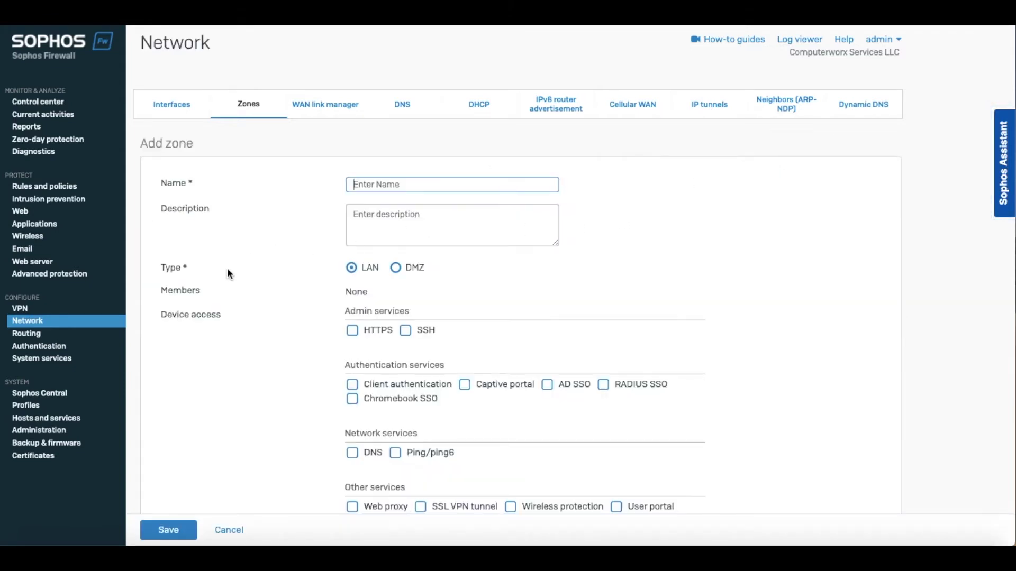
text(HostingLAN)
Allow DNS and Ping/ping6 device access for the HostingLAN zone and save it
scroll(374, 368, down, 2)
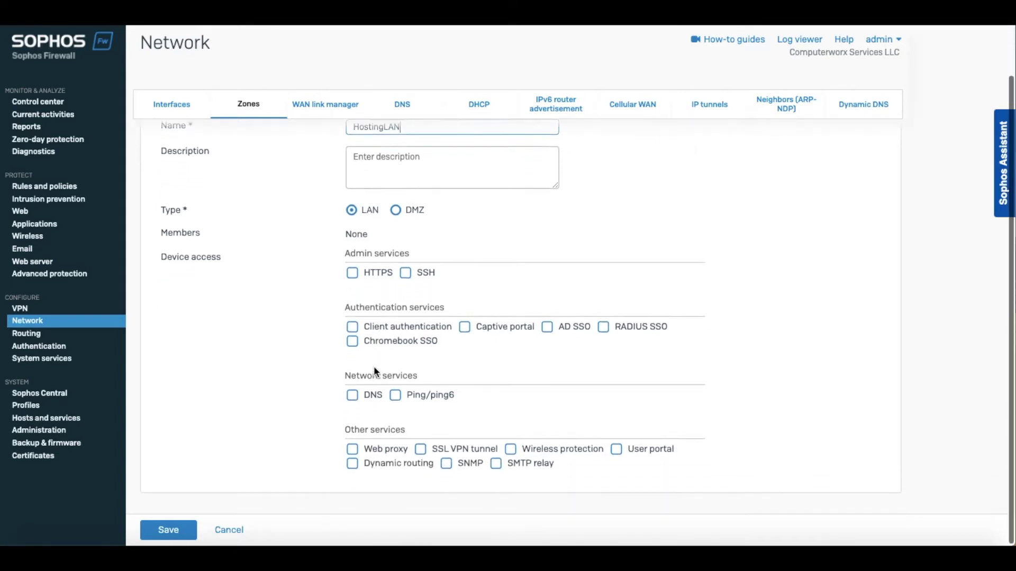
click(351, 395)
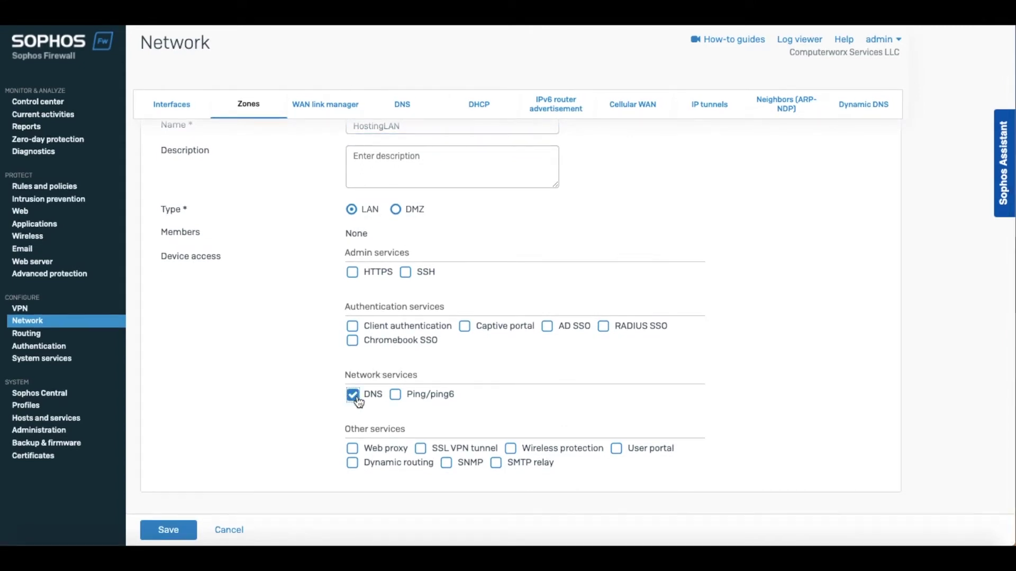
click(396, 394)
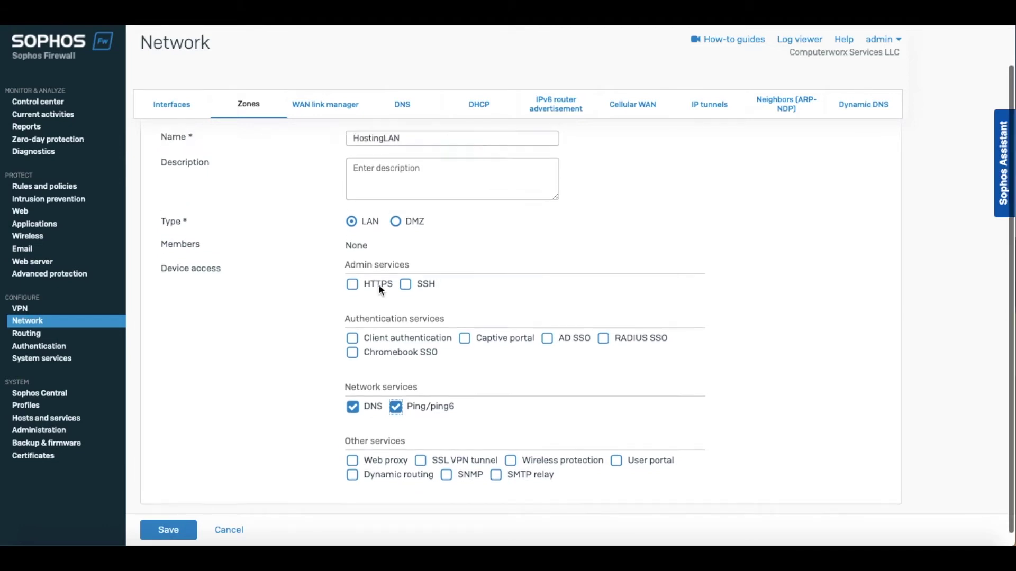
scroll(378, 284, up, 2)
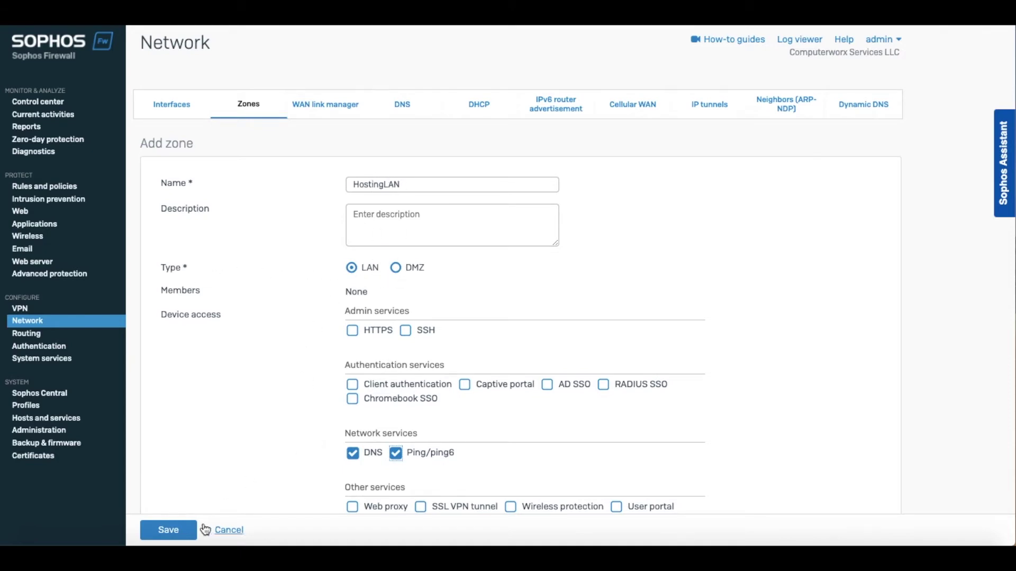
click(170, 530)
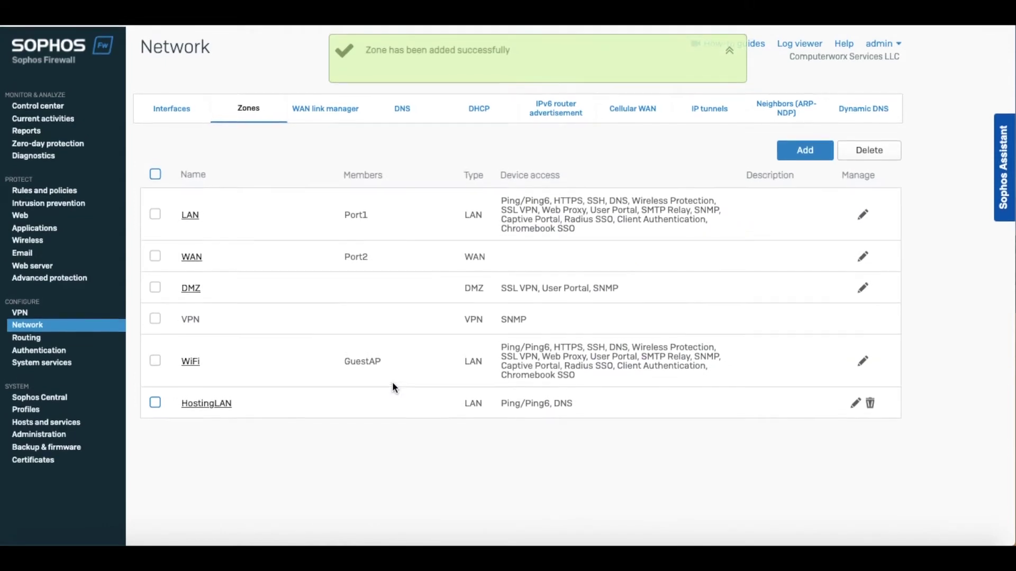
Examine the network interface list, checking the zones and IP addresses of Port1 and Port2
click(179, 116)
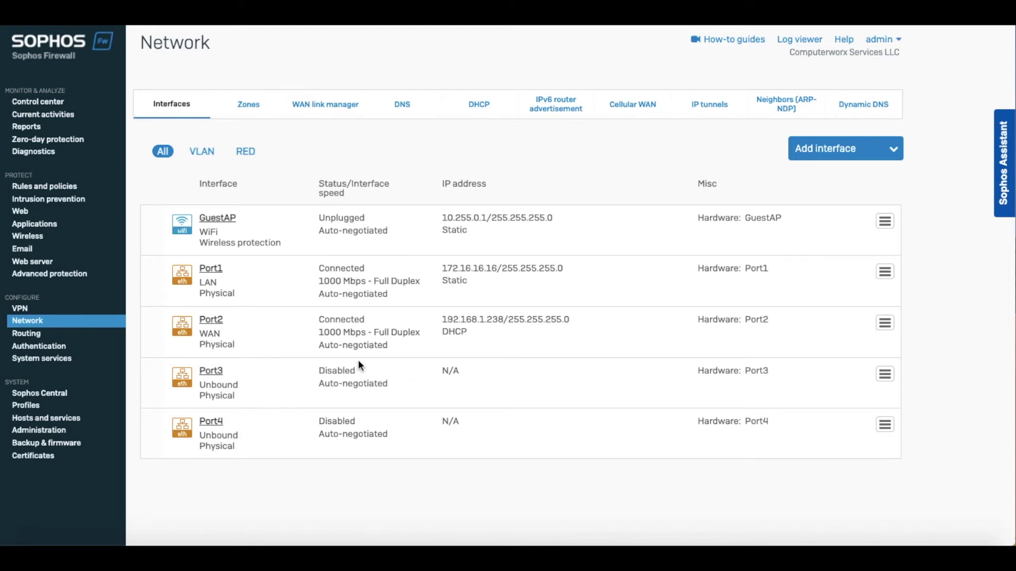
double_click(210, 334)
drag(504, 320, 442, 332)
drag(503, 320, 444, 322)
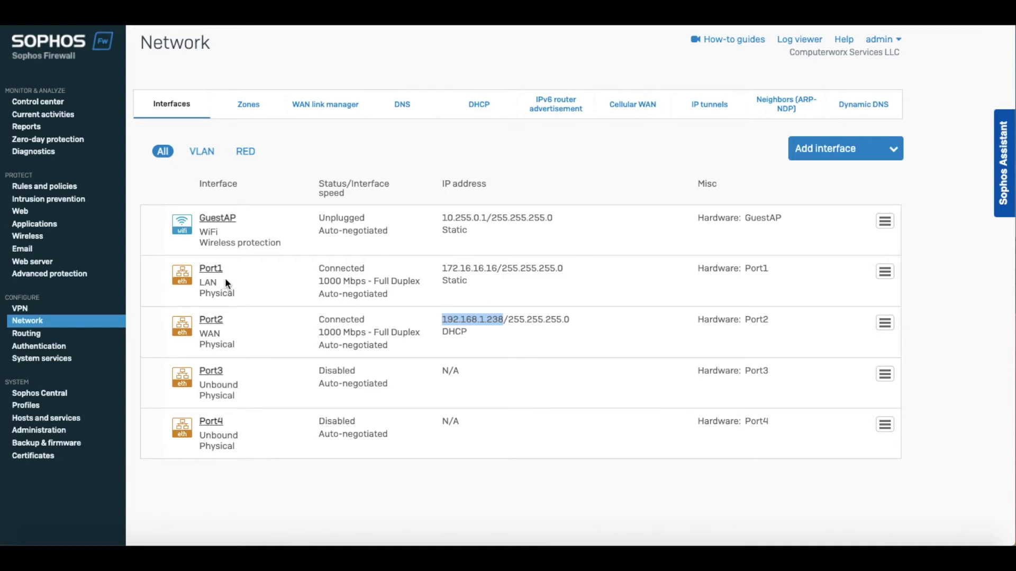
click(446, 271)
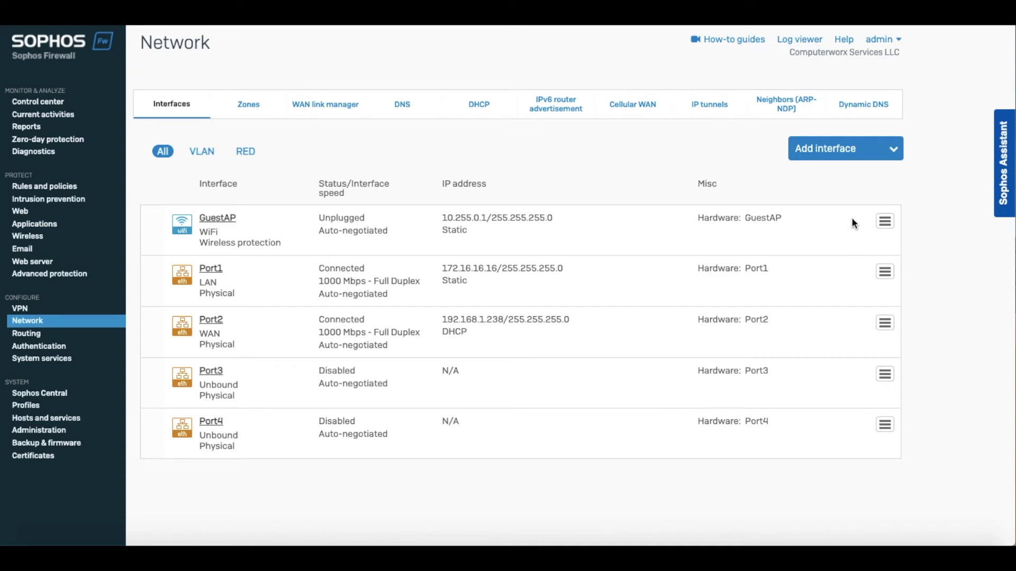
Start a new bridge interface named Hosting_LAN with the hardware name Hosting
click(869, 153)
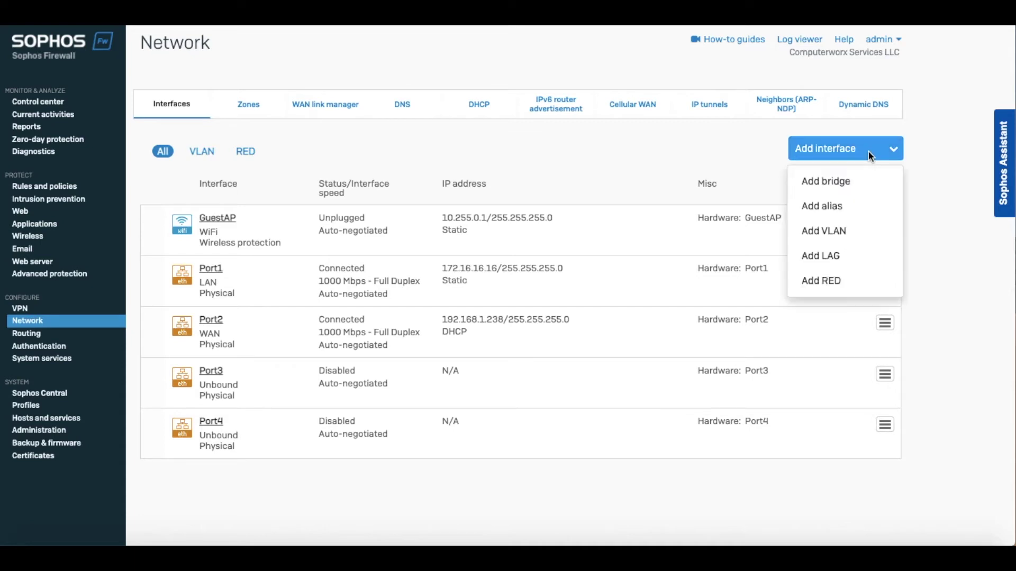
click(842, 182)
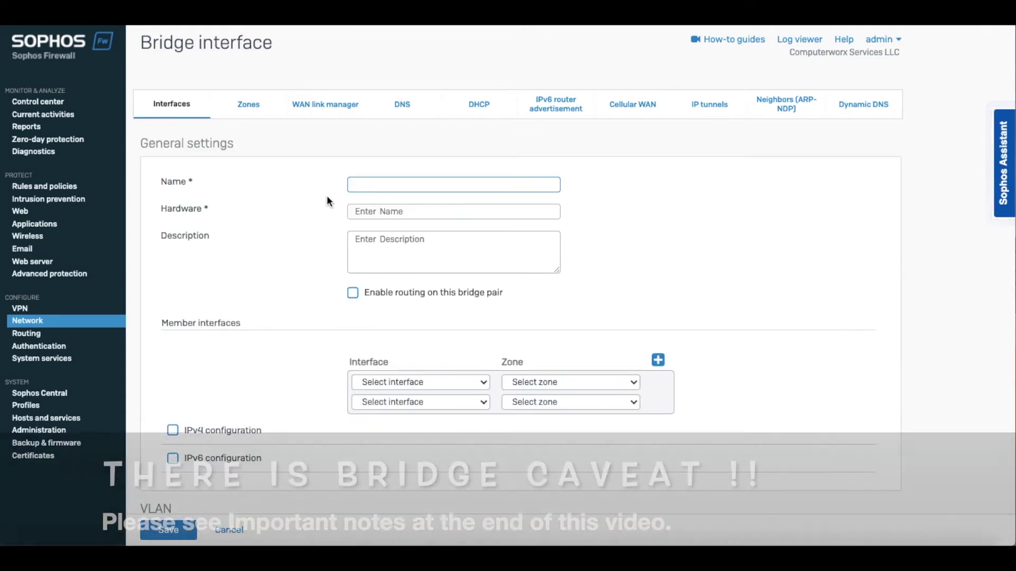
text(Hostin)
text(g)
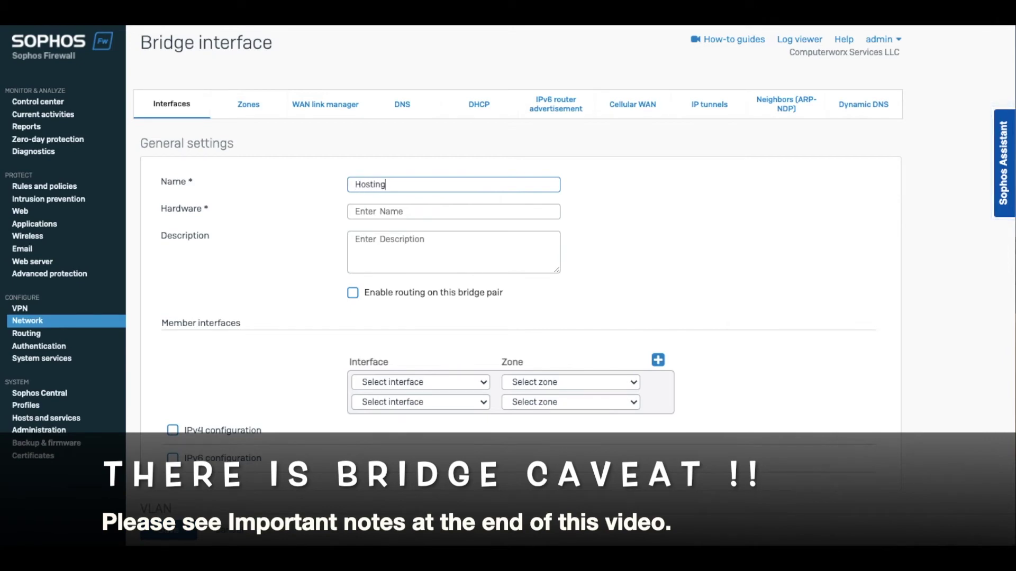
text(_LAN)
click(411, 213)
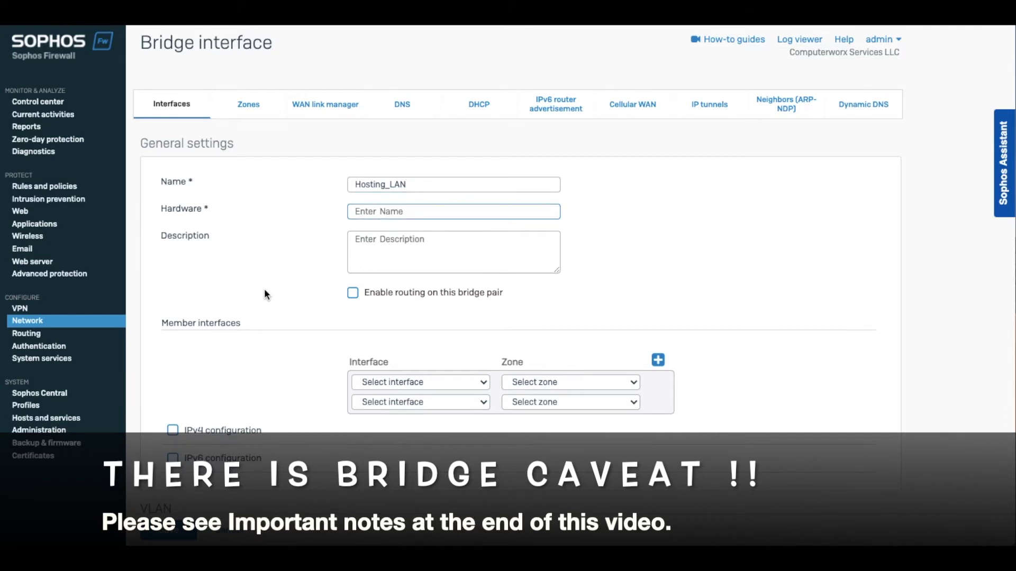
text(Hosting)
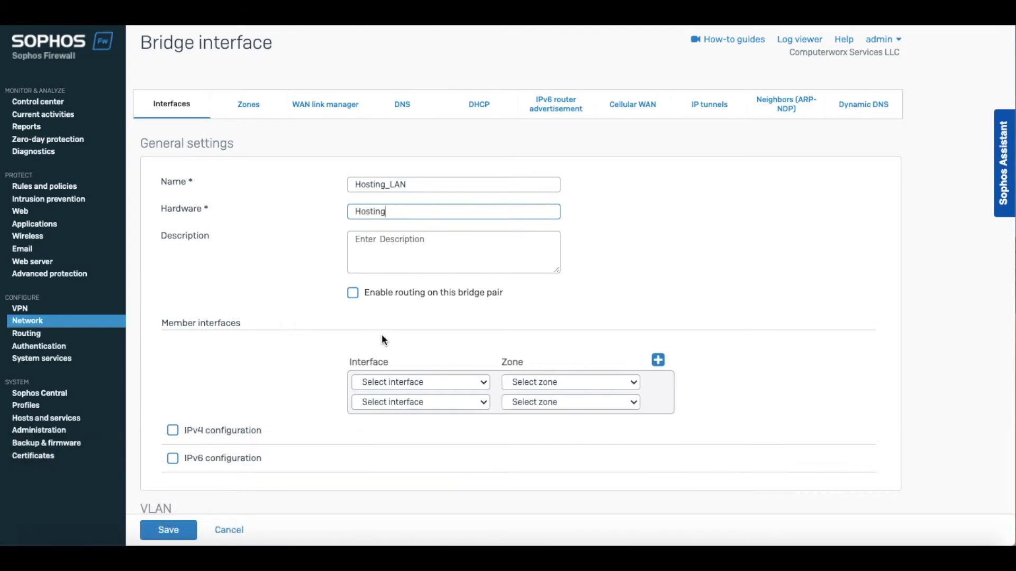
Add Port3 and Port4 as the bridge's member interfaces, both assigned to the HostingLAN zone
click(400, 383)
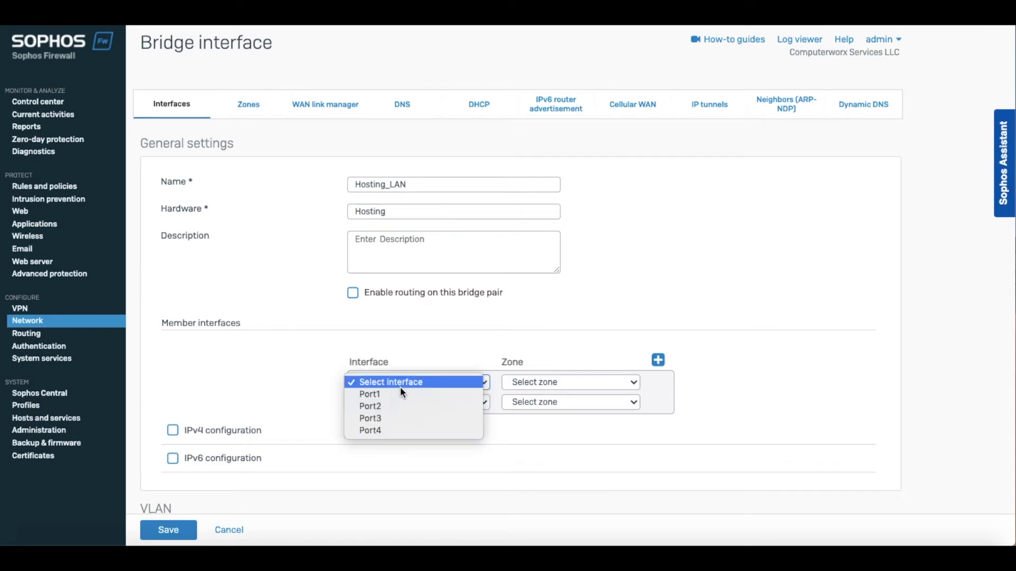
click(400, 414)
click(398, 402)
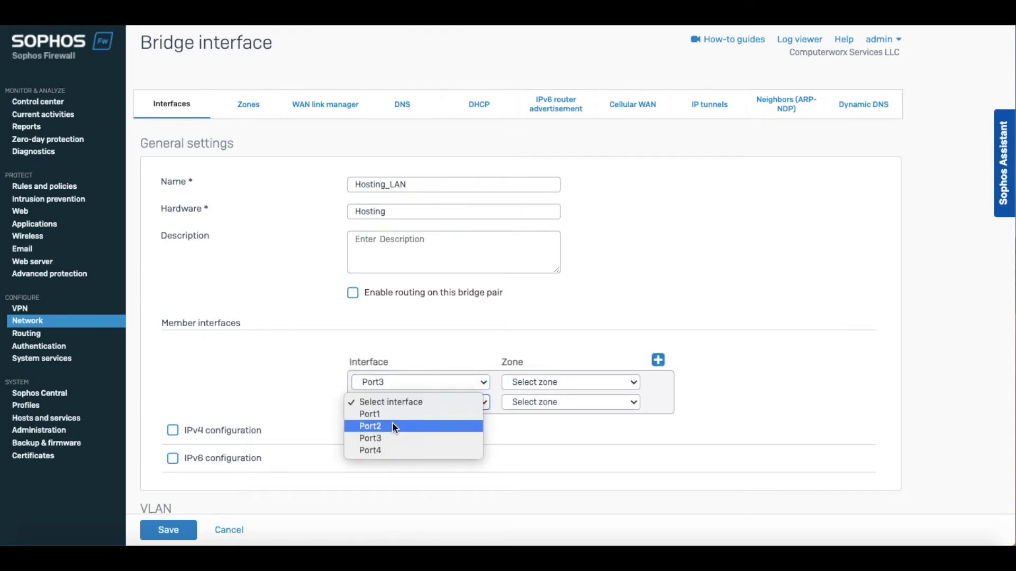
click(388, 450)
click(545, 404)
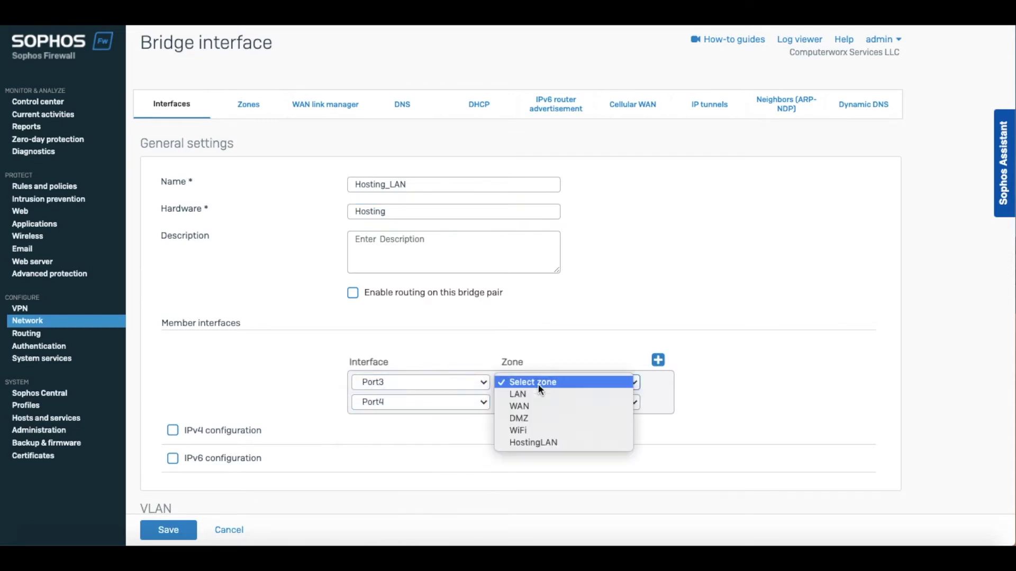
click(547, 445)
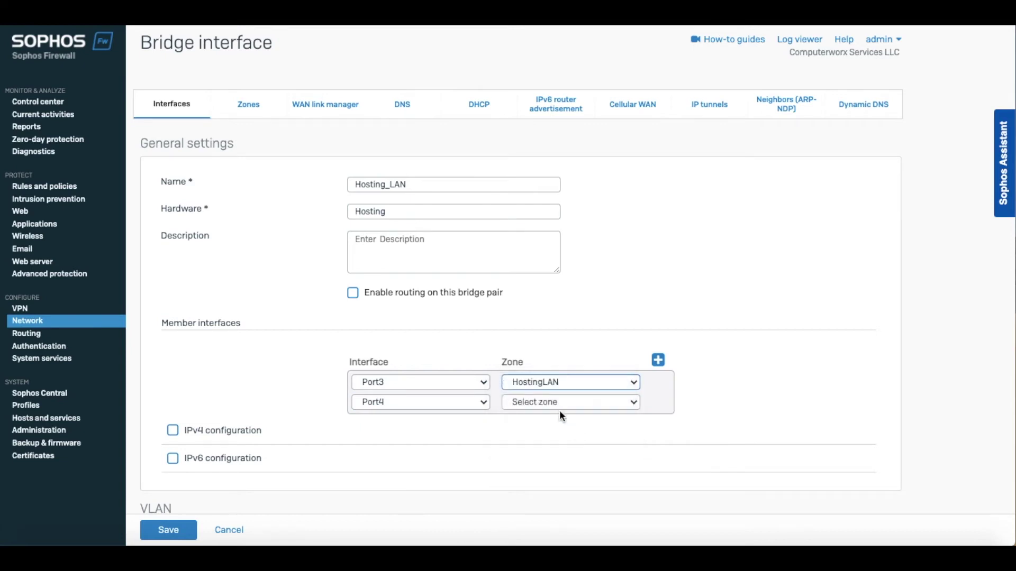
click(559, 407)
click(550, 463)
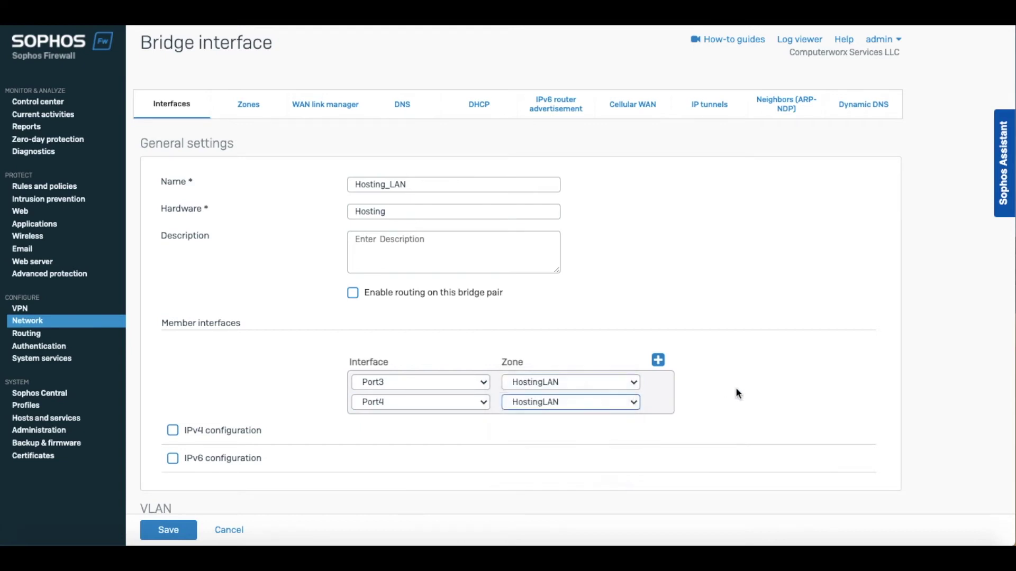
Enable IPv4 configuration on the bridge and set its static address to 192.168.110.1
scroll(735, 387, down, 2)
click(172, 335)
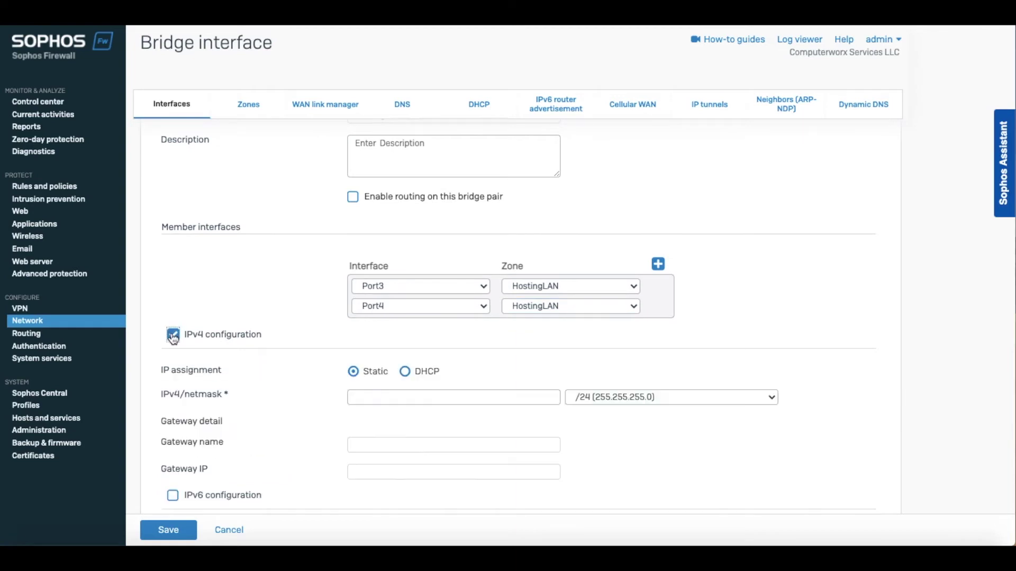
click(406, 394)
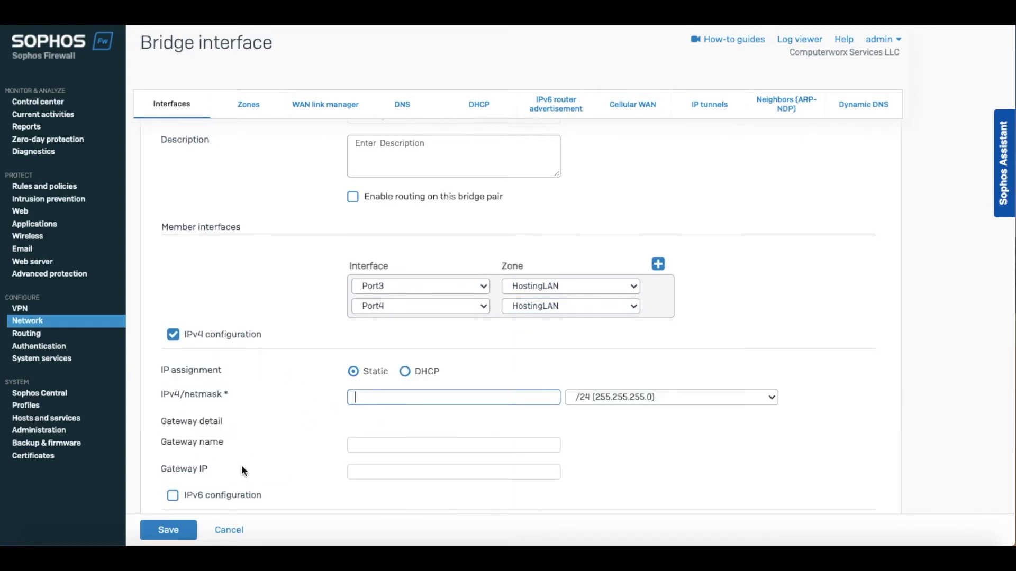
text(192.168.110.1)
Review the remaining bridge settings, then save the Hosting_LAN bridge and confirm adding it
scroll(471, 429, down, 3)
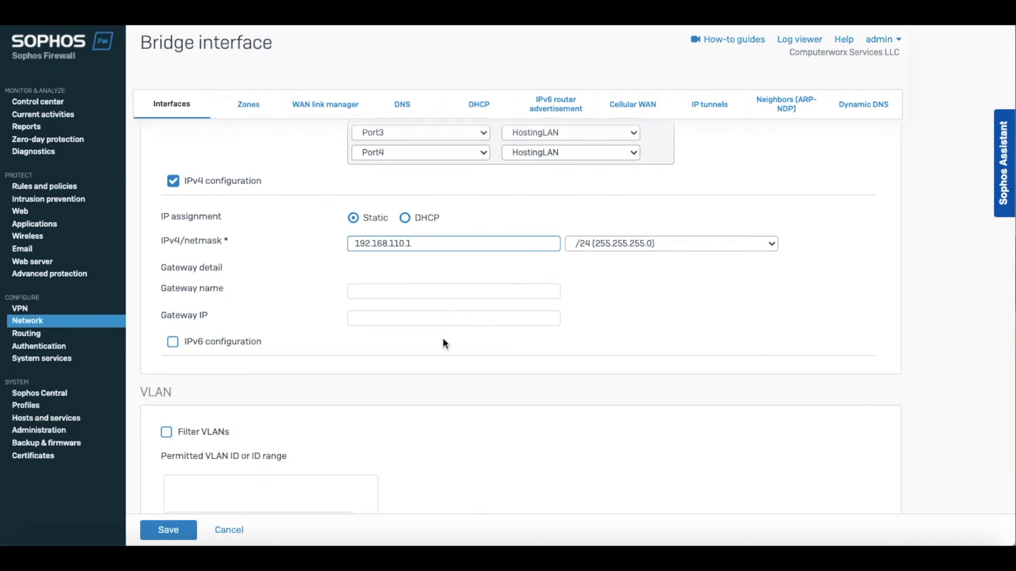
scroll(437, 379, down, 2)
scroll(419, 369, up, 7)
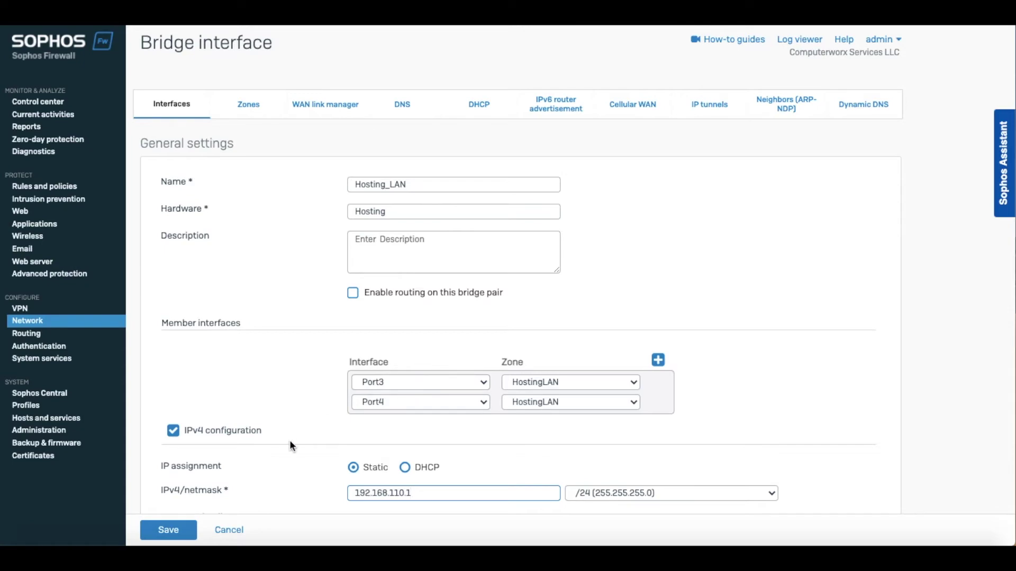
scroll(290, 441, down, 3)
scroll(290, 443, down, 1)
click(169, 530)
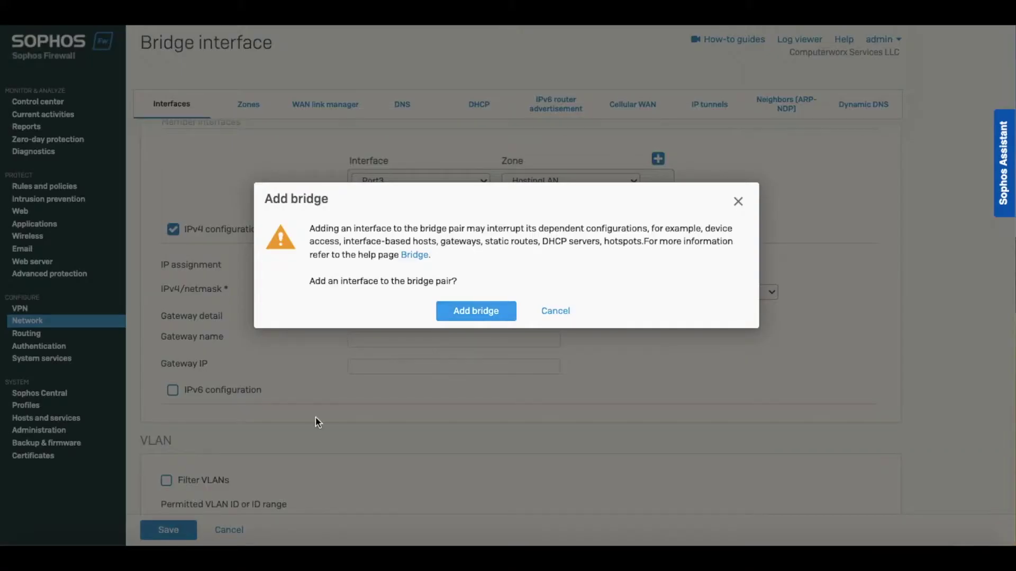
click(493, 312)
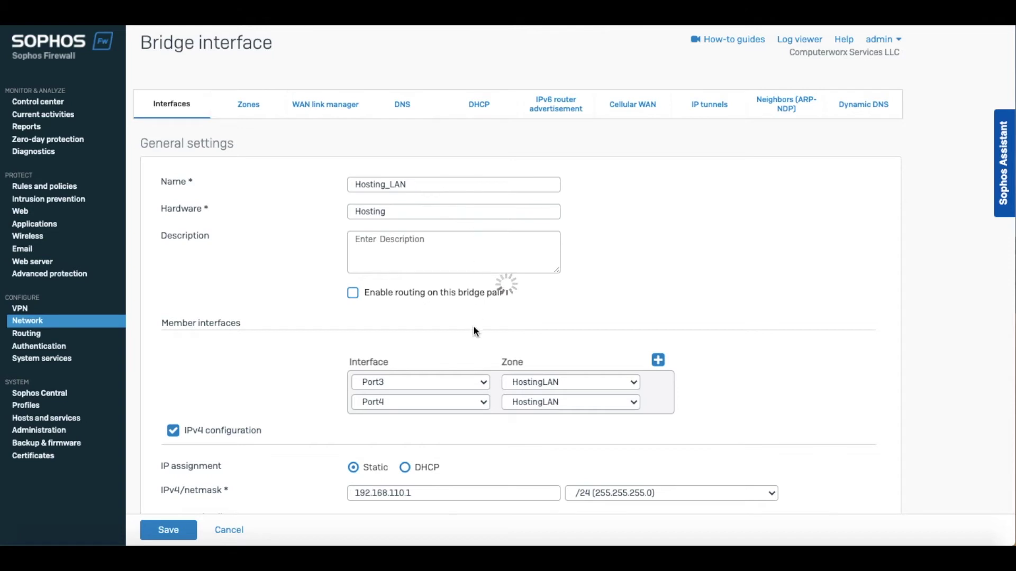
scroll(474, 344, down, 4)
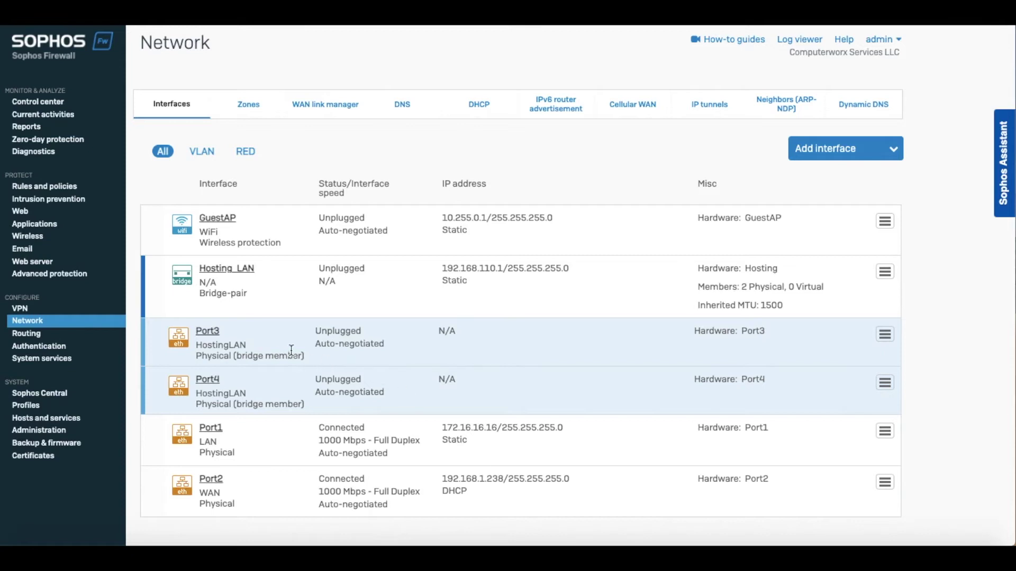
Start a new IPv4 DHCP server named Hosting_DHCP on the Hosting_LAN interface
click(473, 112)
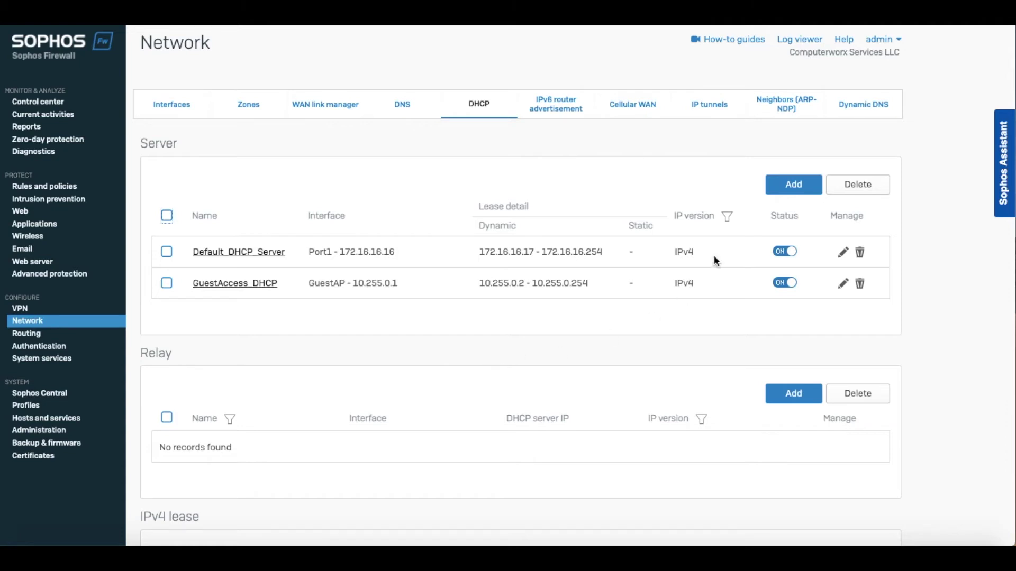
click(789, 186)
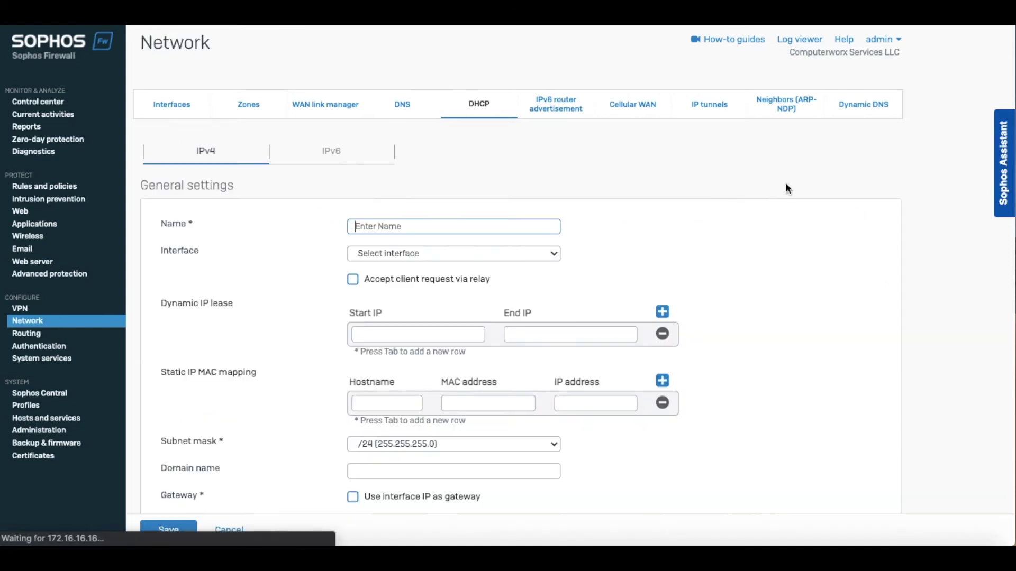
text(Hostin)
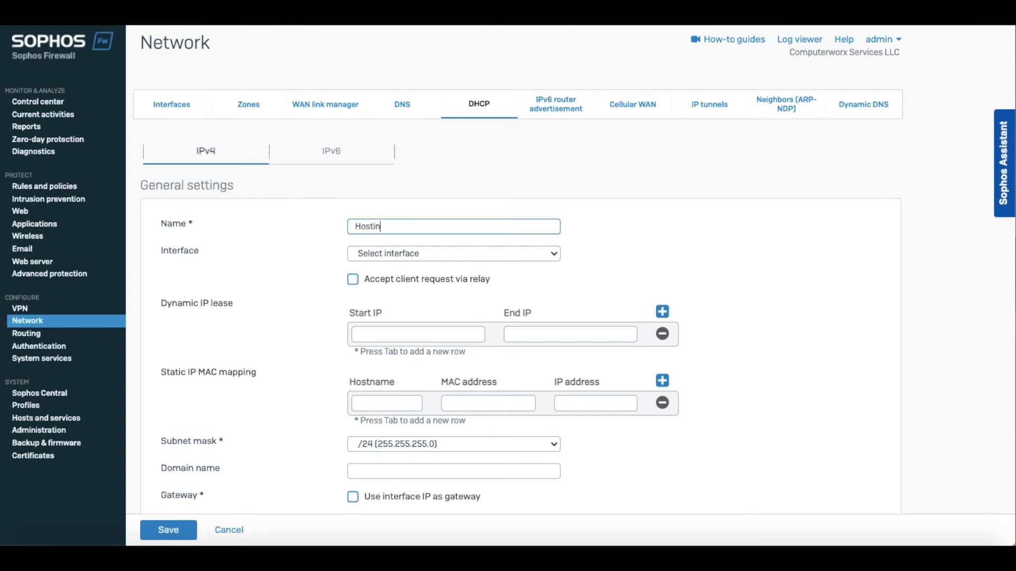
text(g_DHCP)
click(392, 253)
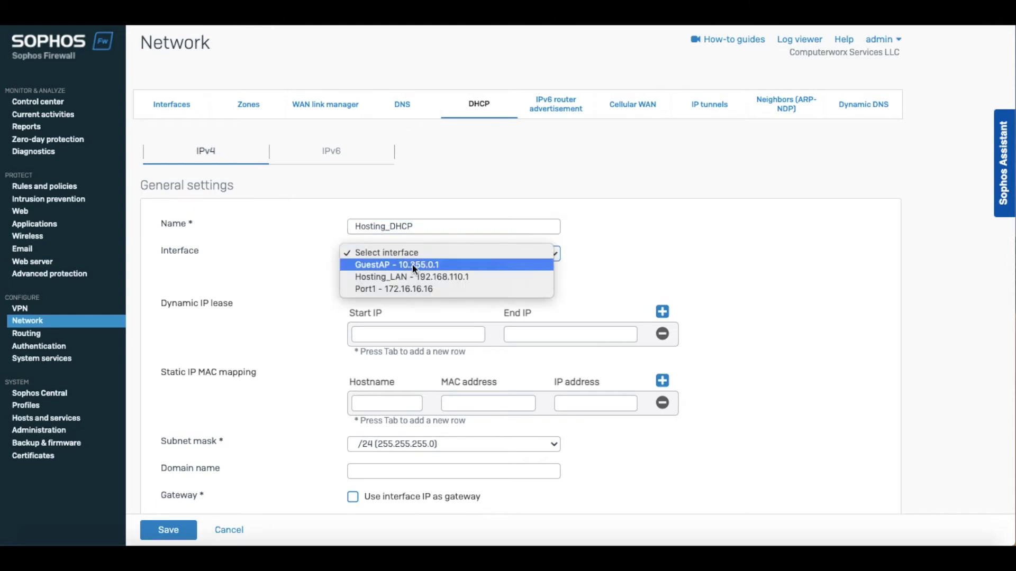
click(390, 281)
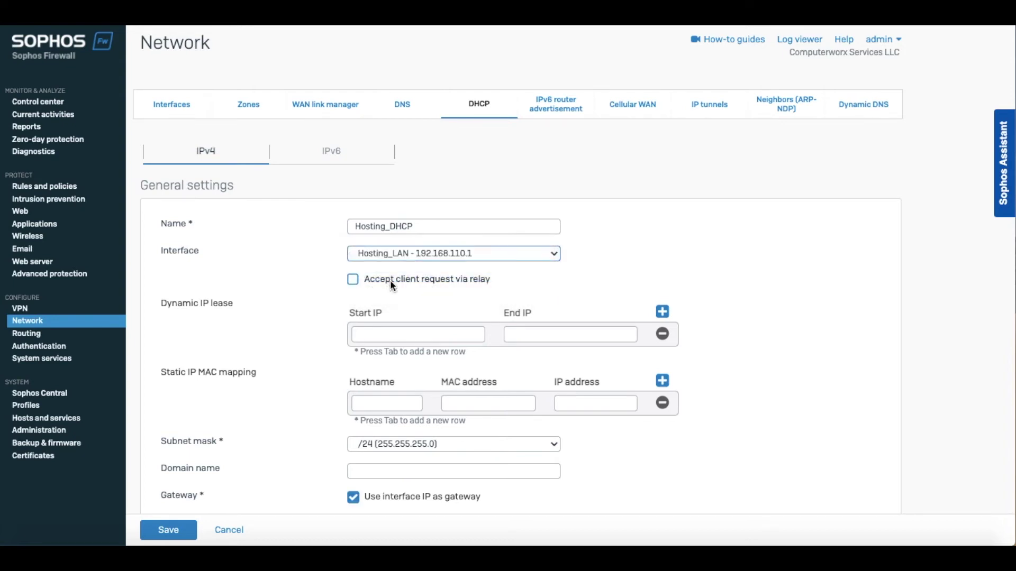
Set the DHCP server's dynamic IP lease range from 192.168.110.20 to 192.168.110.40
click(401, 338)
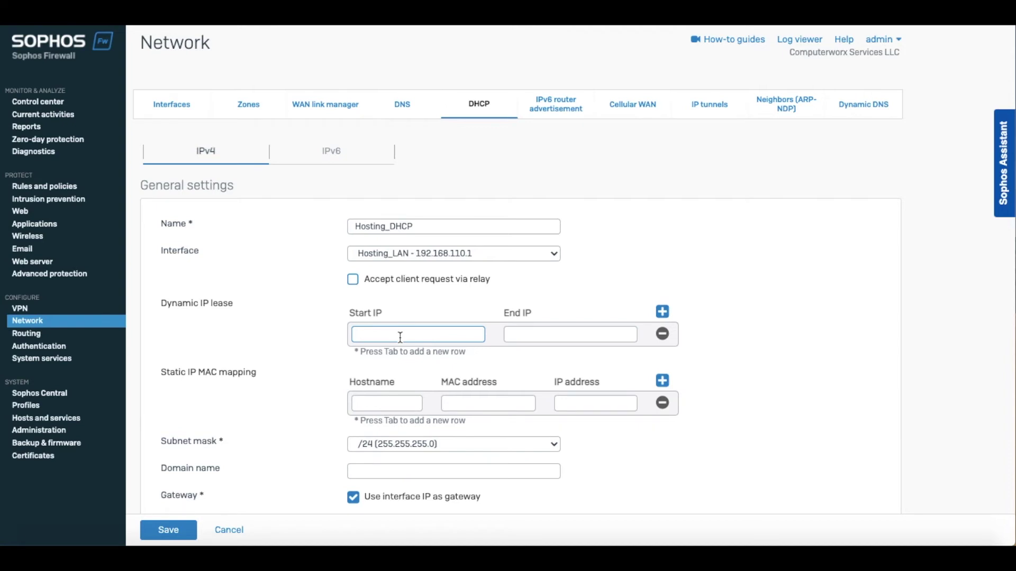
text(192.168.110.20)
click(528, 332)
text(192.168)
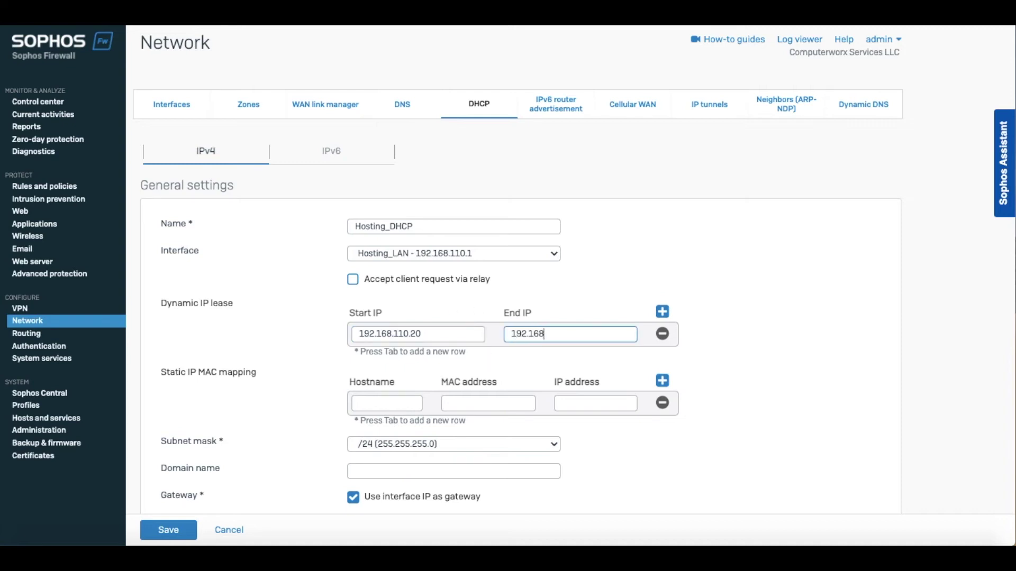
text(.110.40)
Review the lease time, DNS and WINS settings, then save the DHCP server
scroll(472, 437, down, 3)
scroll(472, 434, down, 3)
scroll(472, 438, down, 3)
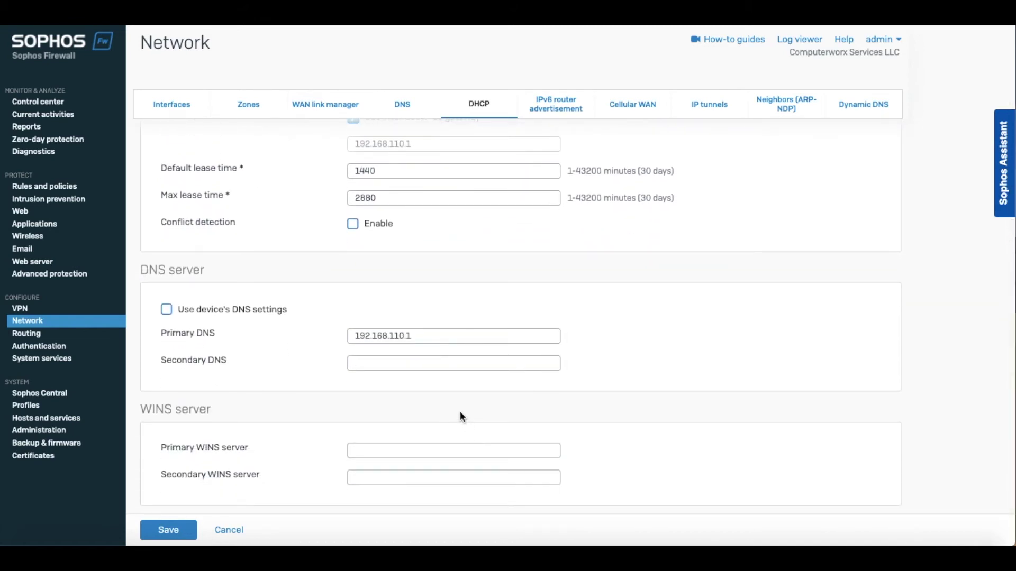
scroll(459, 409, down, 1)
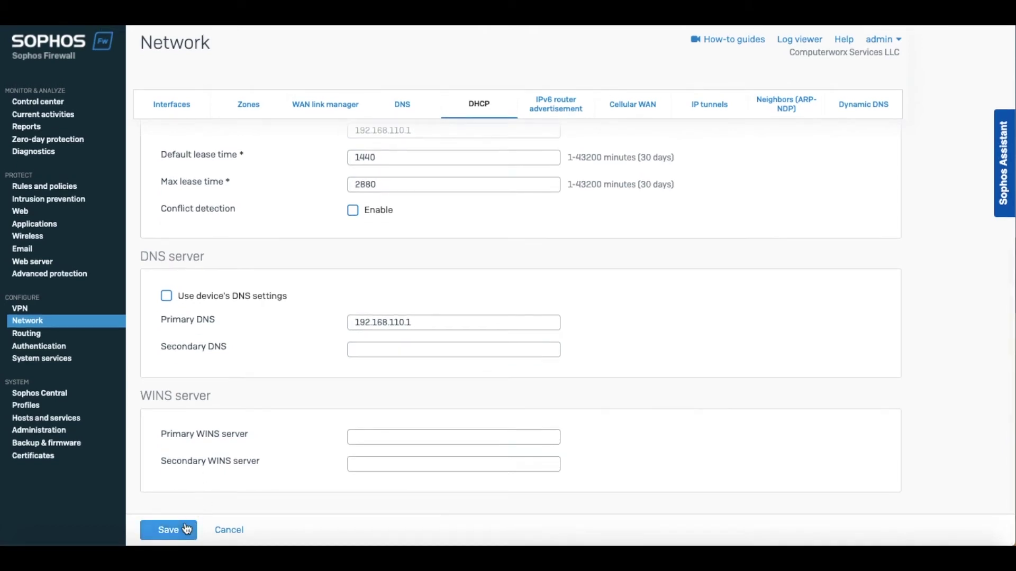
click(186, 529)
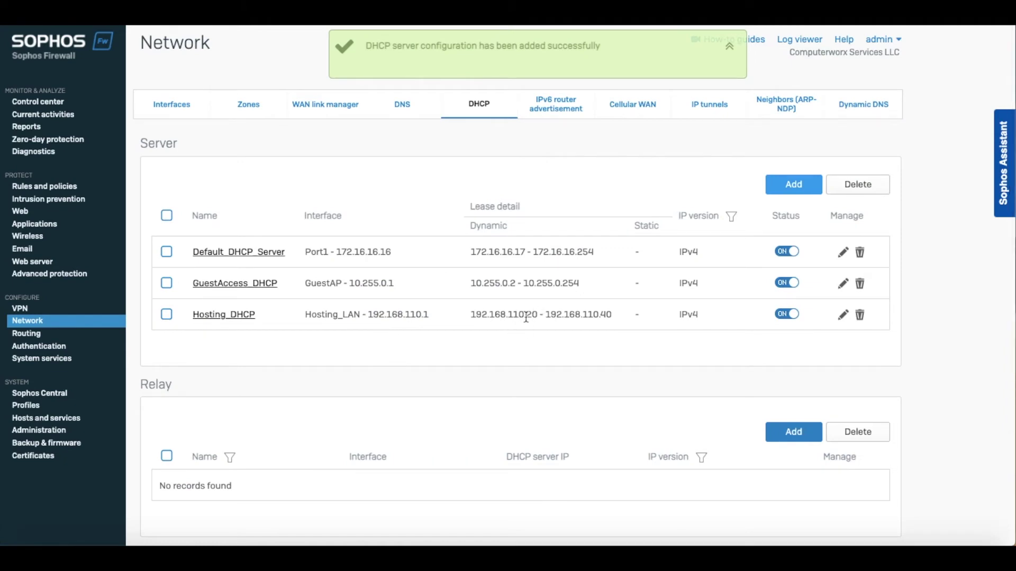
Check the Hosting_DHCP lease range, then the member ports of the Hosting_LAN bridge in the interface list
drag(471, 315, 626, 315)
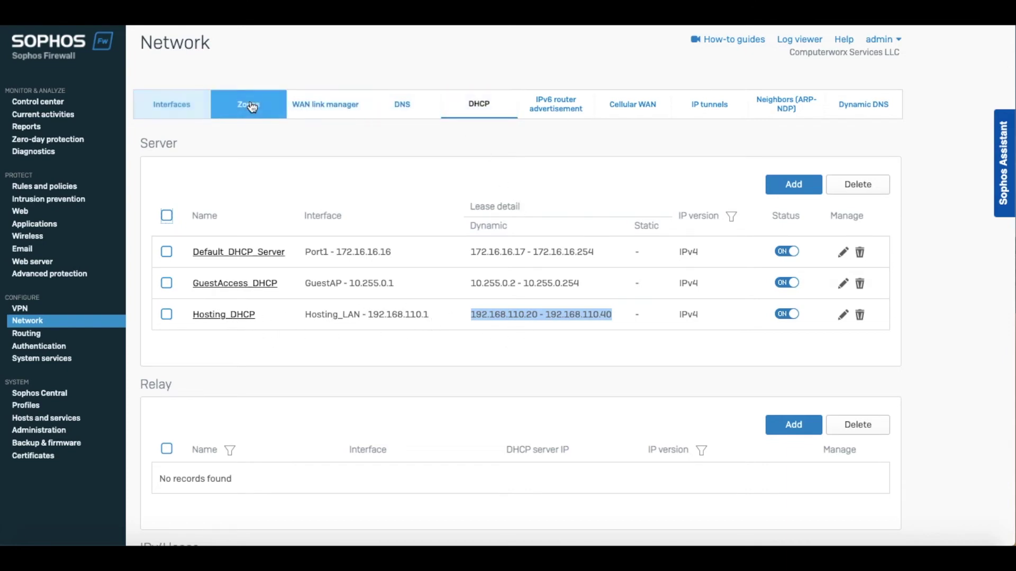
click(190, 105)
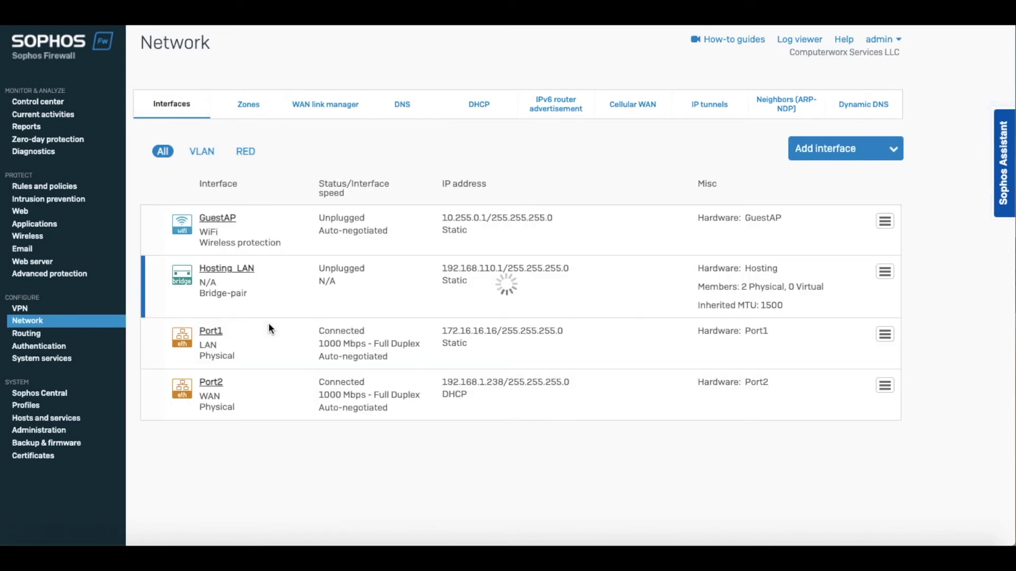
click(158, 283)
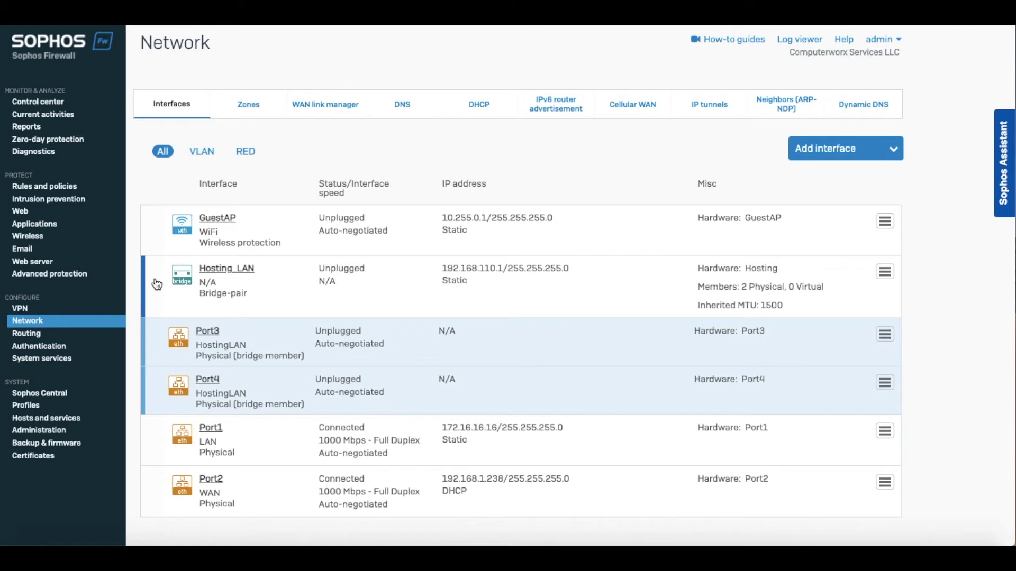
Start a new IPv4 firewall rule named "Hosting_to_ WAN_Allow"
click(69, 188)
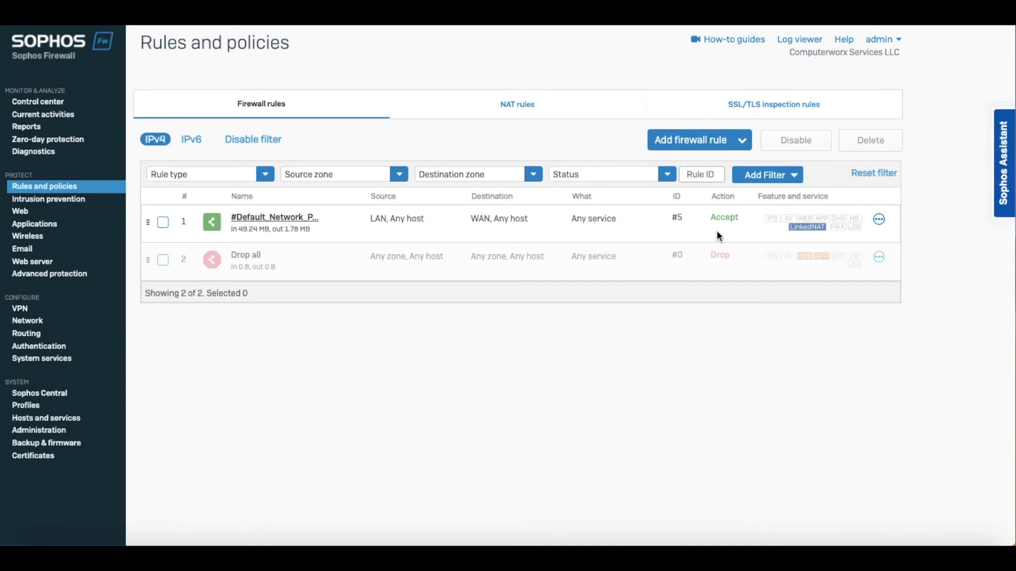
click(683, 141)
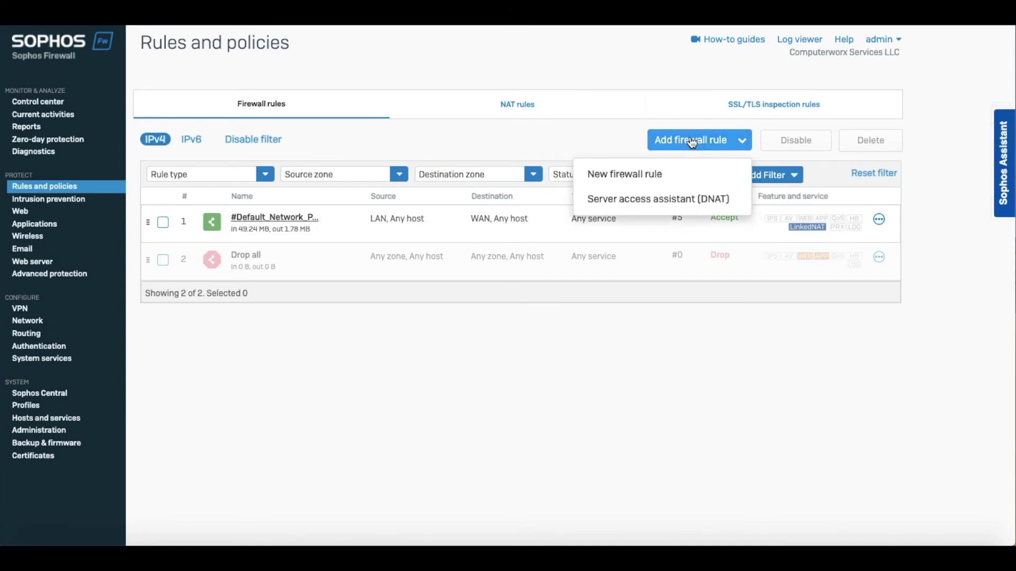
click(642, 180)
click(224, 129)
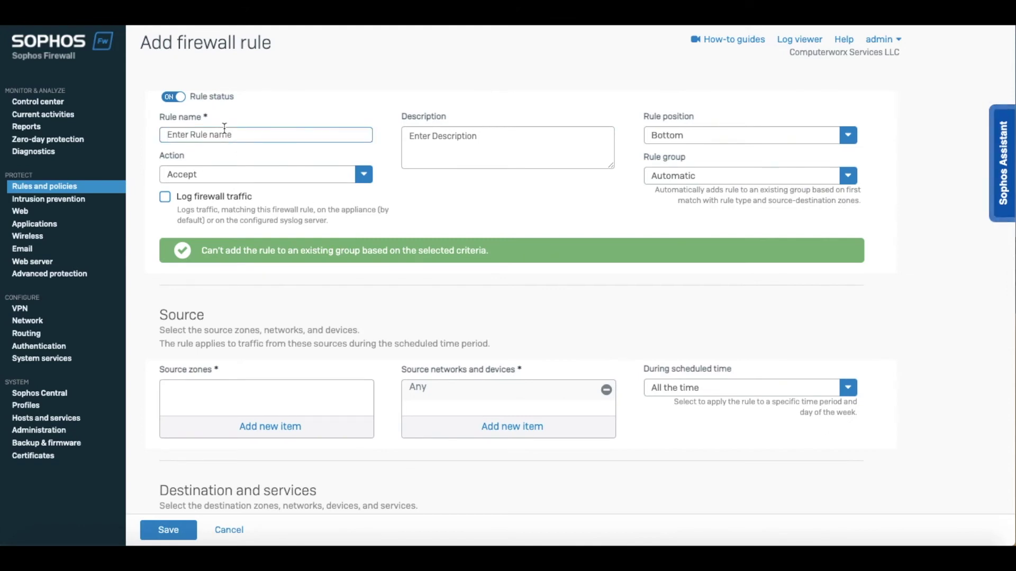
text(Ho)
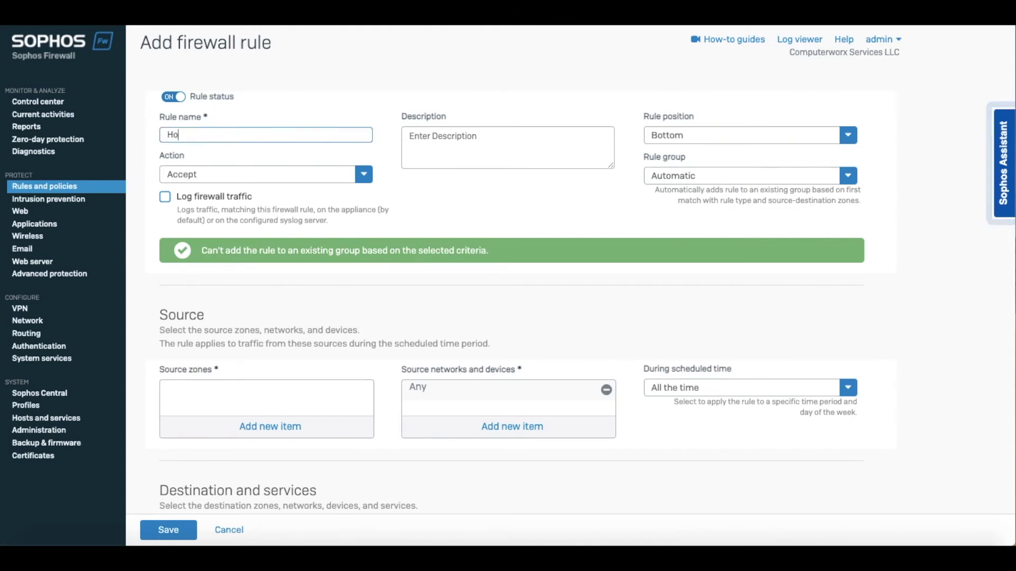
text(sting)
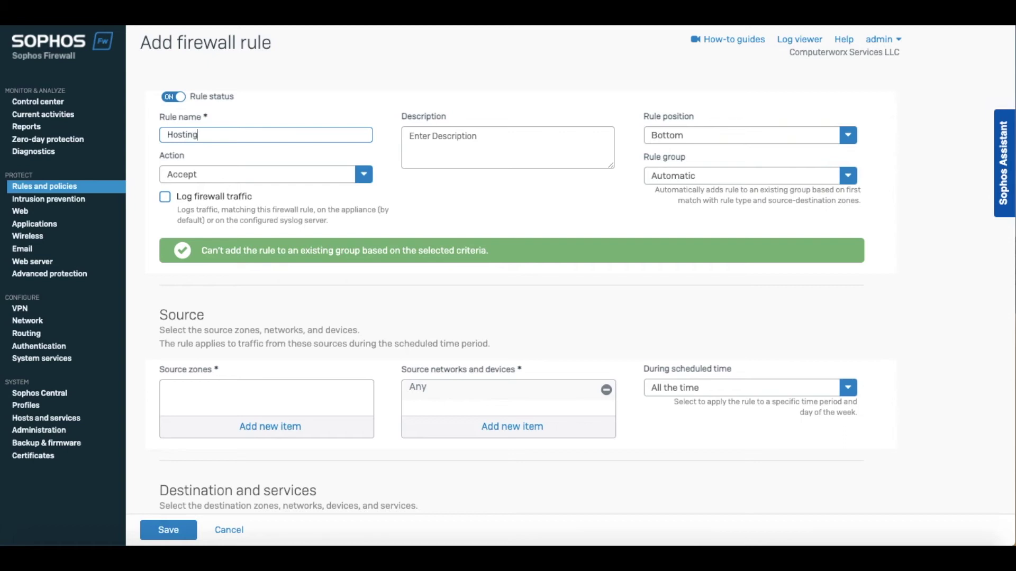
text(_t)
text(o_ )
text(WAN)
text(-)
text(Allow)
Enable firewall traffic logging for the rule, and set its position to Top and its rule group to None
click(165, 198)
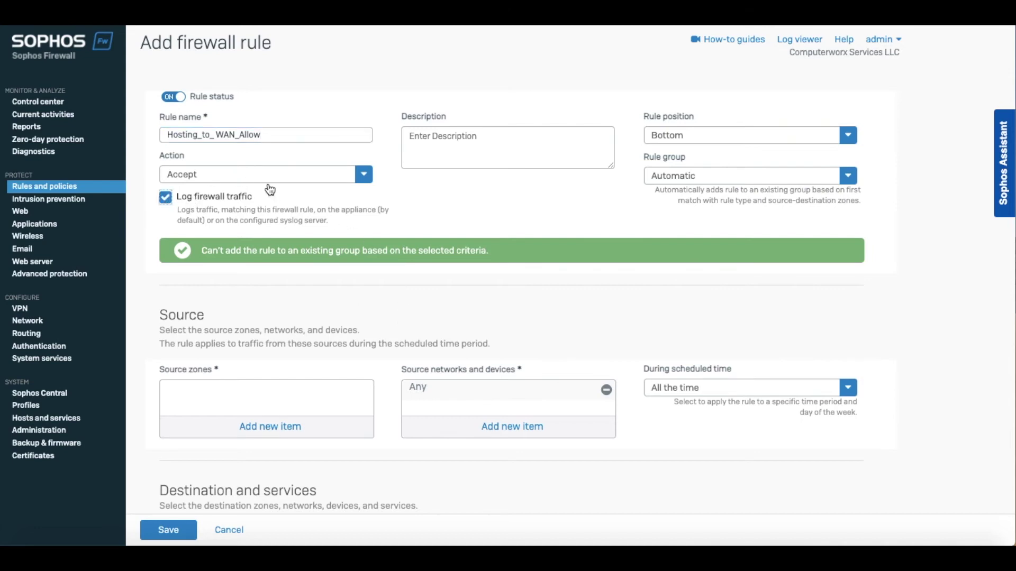
click(711, 135)
click(686, 160)
click(685, 170)
click(666, 220)
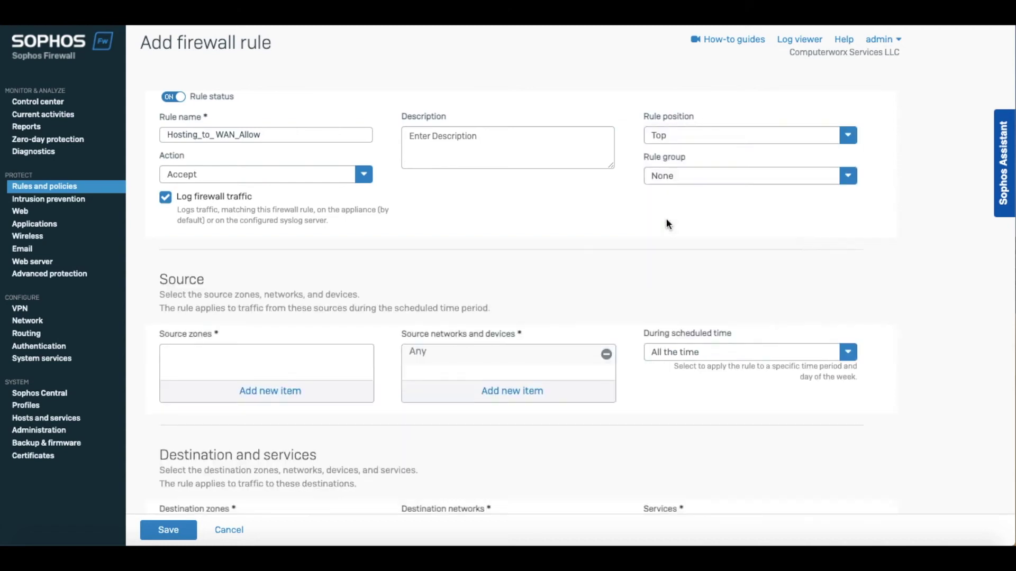
Add HostingLAN as the firewall rule's source zone
scroll(367, 278, down, 2)
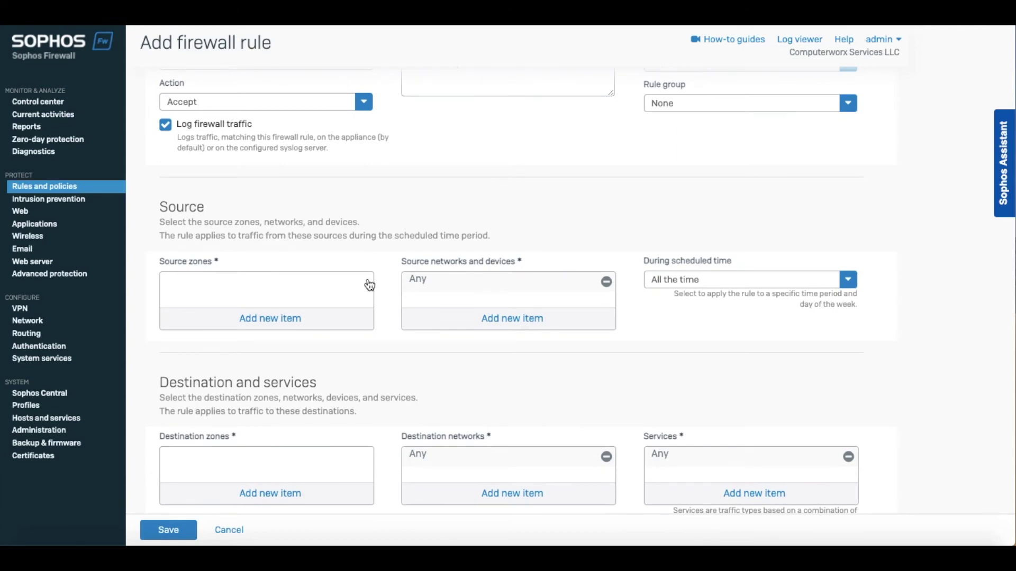
scroll(369, 286, down, 5)
scroll(367, 283, up, 7)
scroll(368, 284, down, 2)
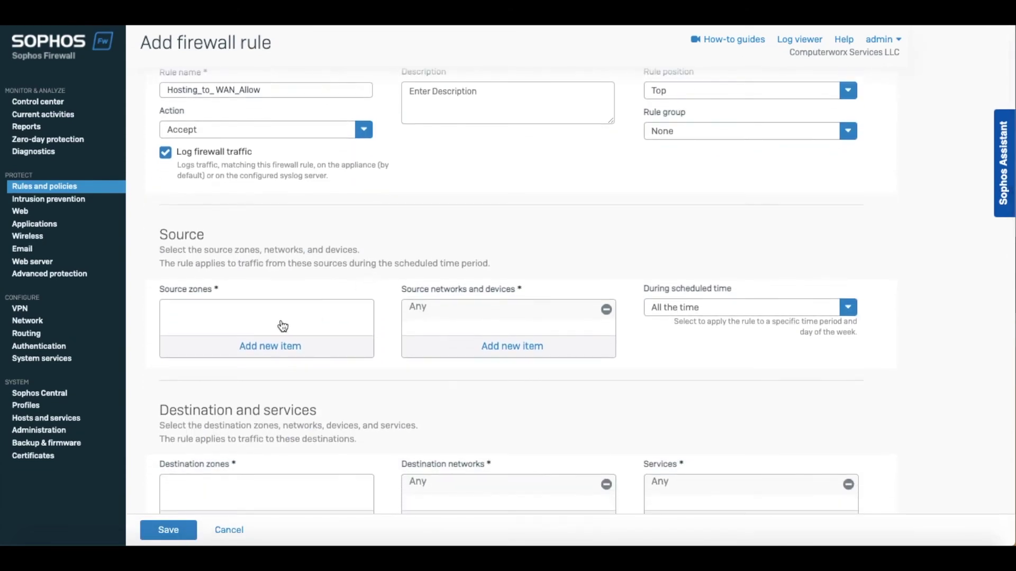
click(259, 347)
scroll(250, 415, down, 1)
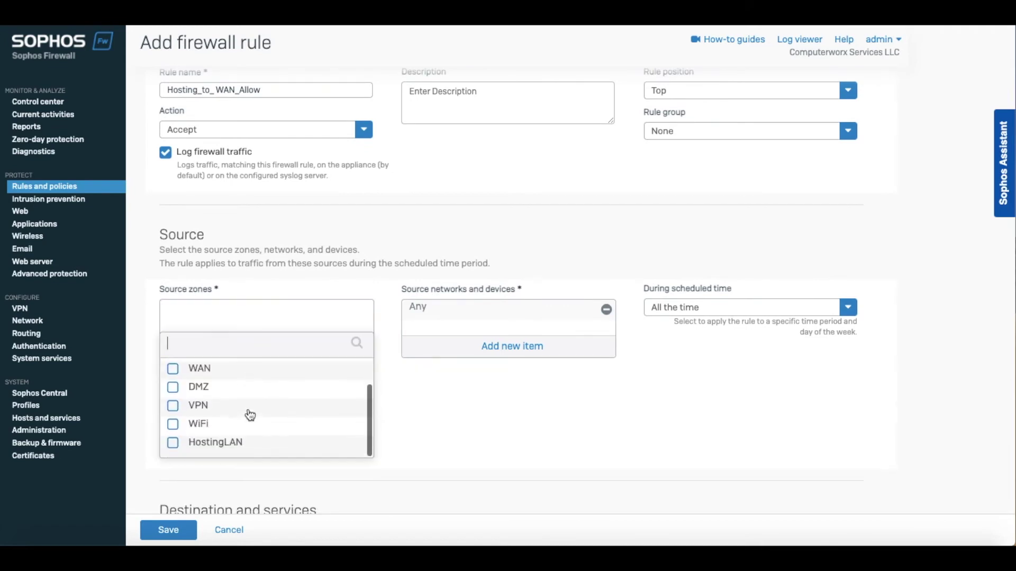
click(175, 445)
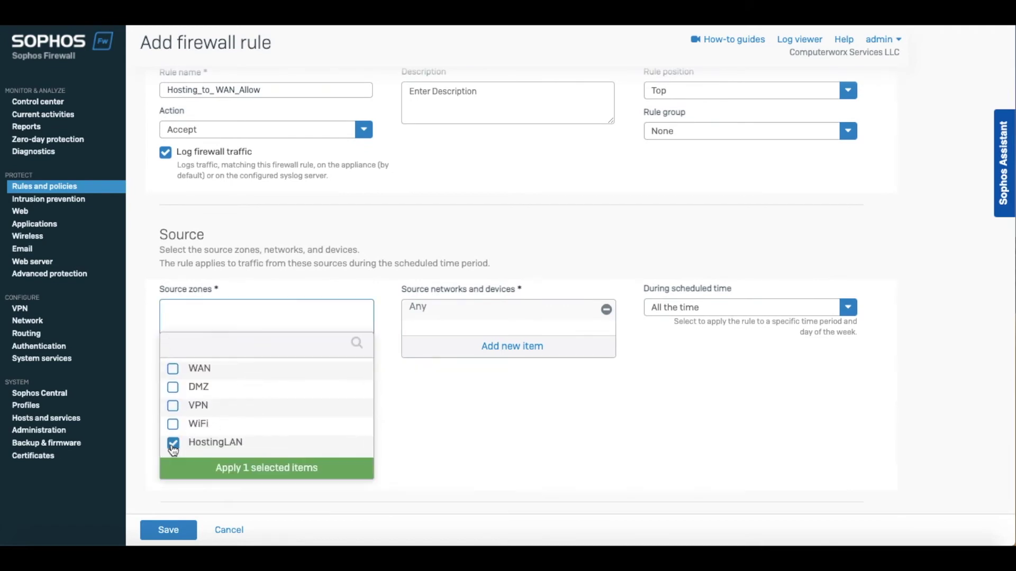
mouse_move(227, 449)
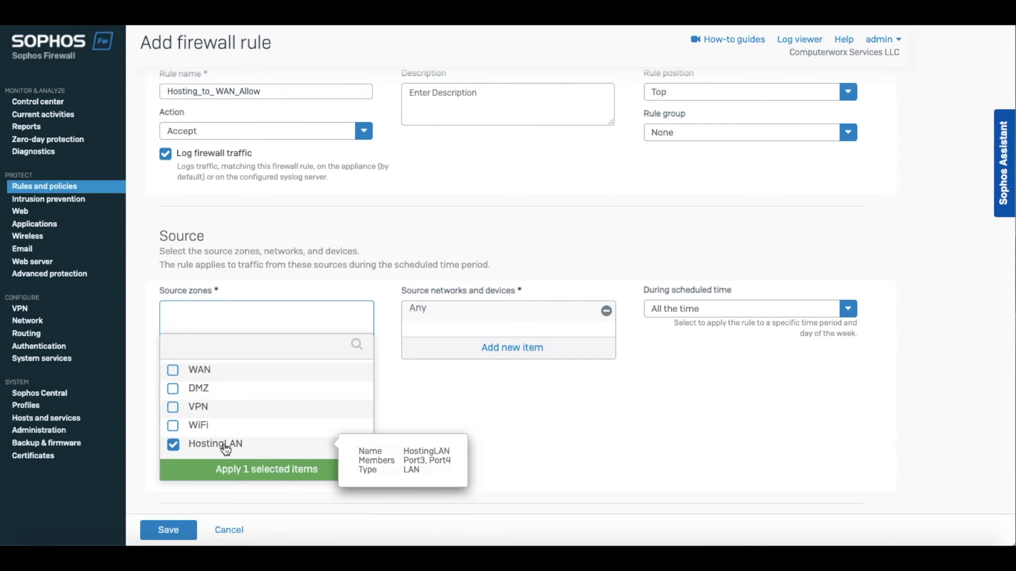
click(242, 471)
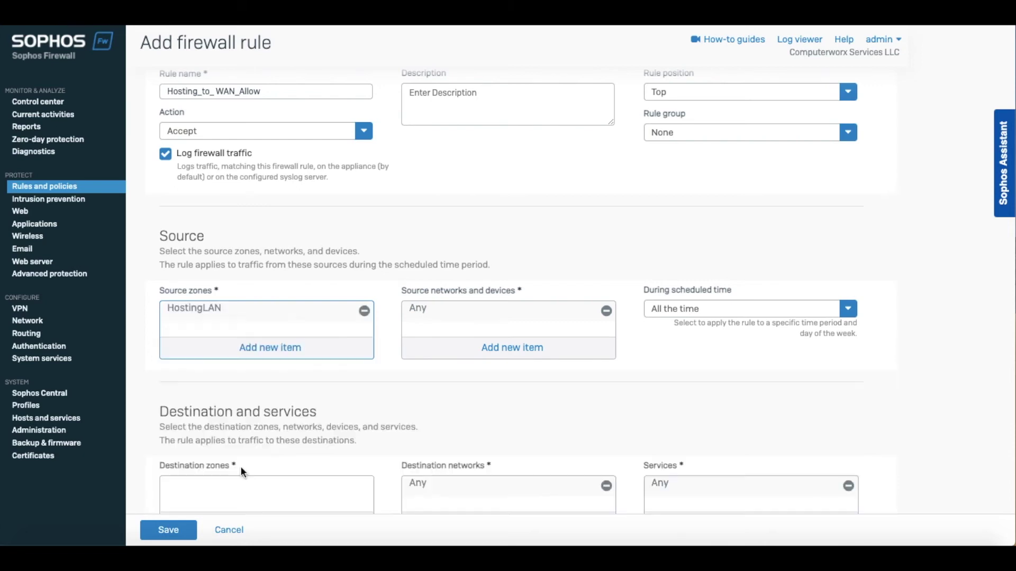
Remove Any from the rule's source networks and devices, and search the existing network objects for "Hos"
click(497, 318)
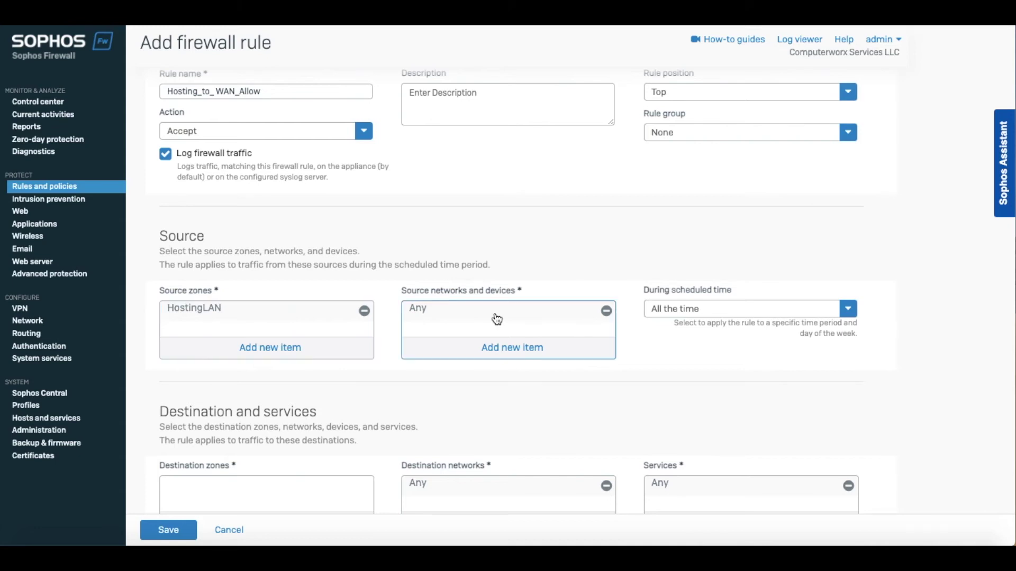
click(607, 312)
click(516, 348)
scroll(487, 396, down, 5)
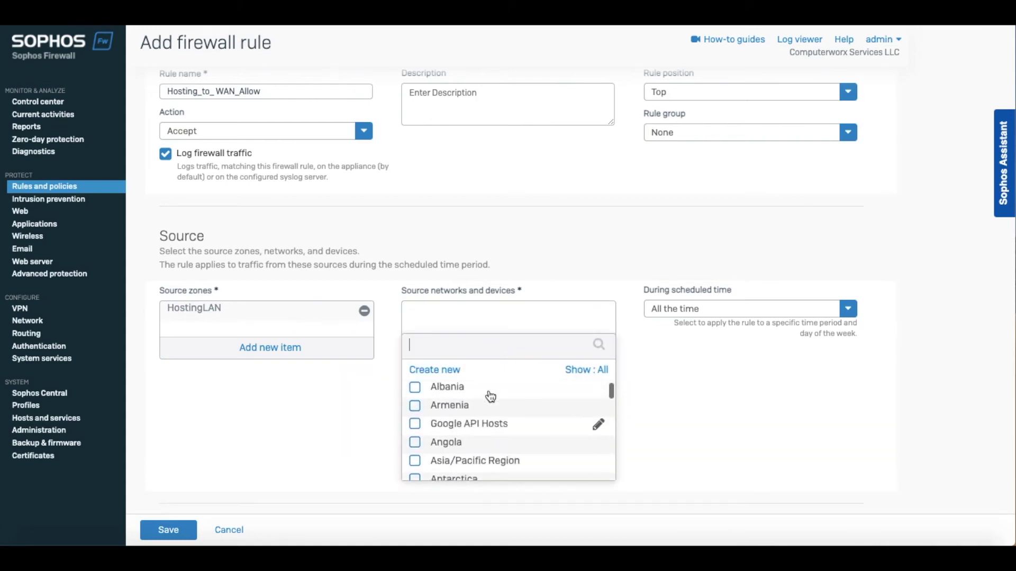
text(Hos)
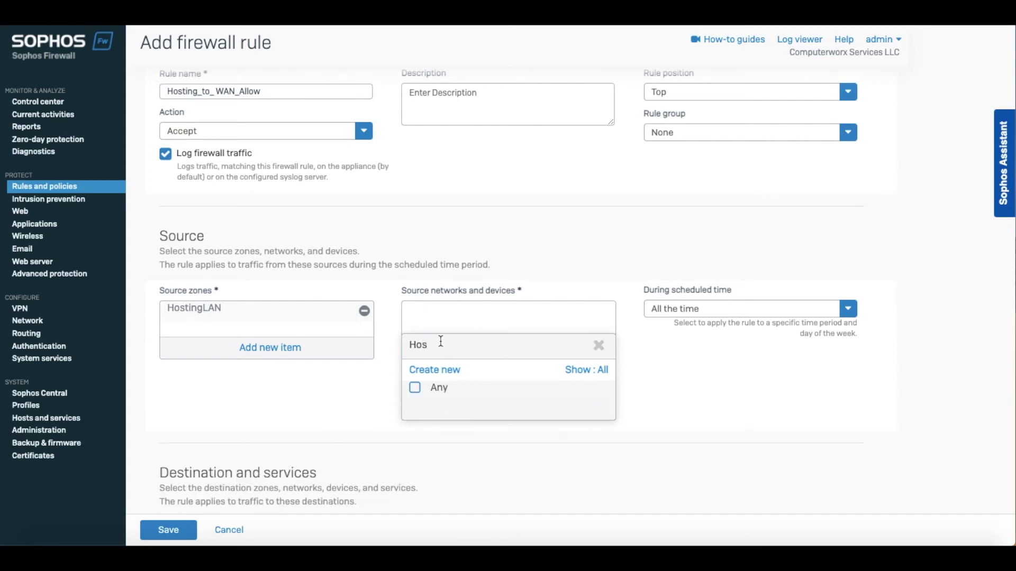
click(370, 352)
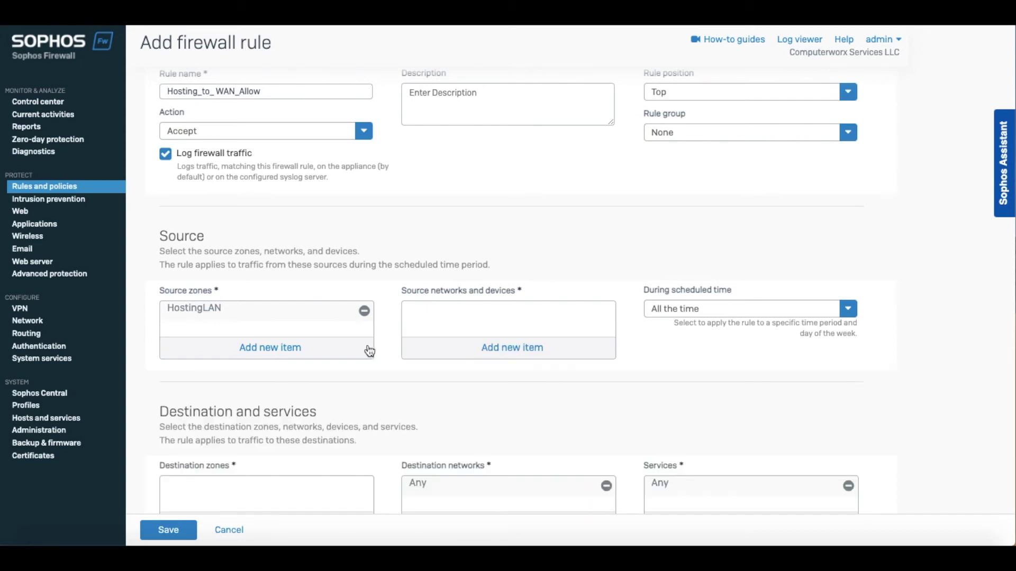
Start creating an IP host object named "Hosting_Network" from the rule's source networks and devices
click(493, 354)
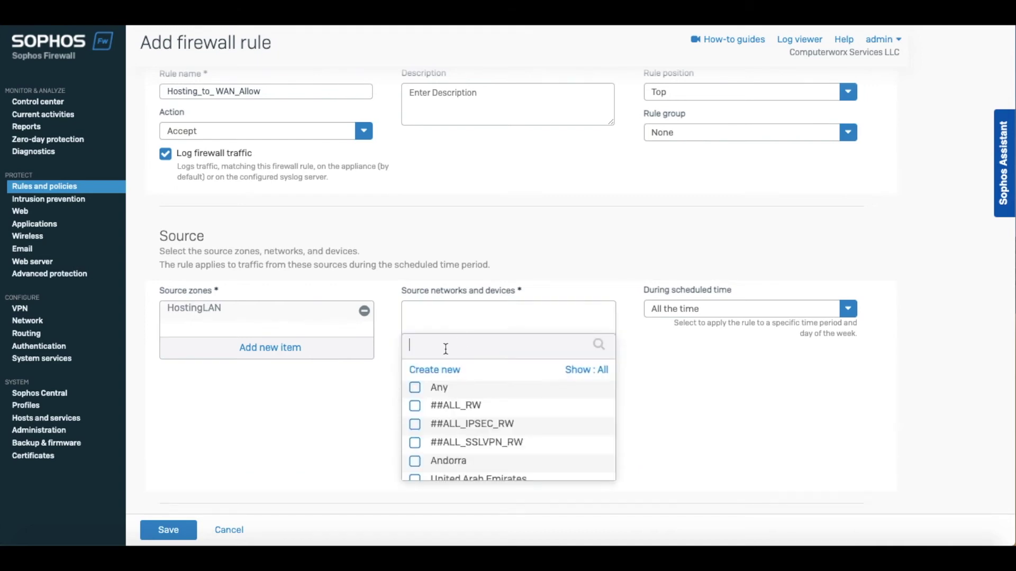
click(442, 370)
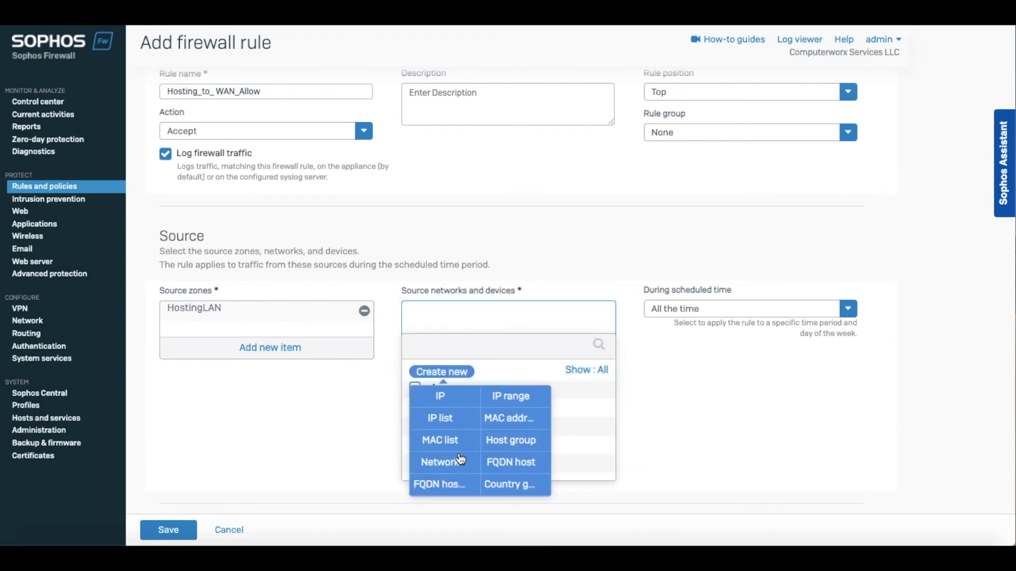
click(458, 403)
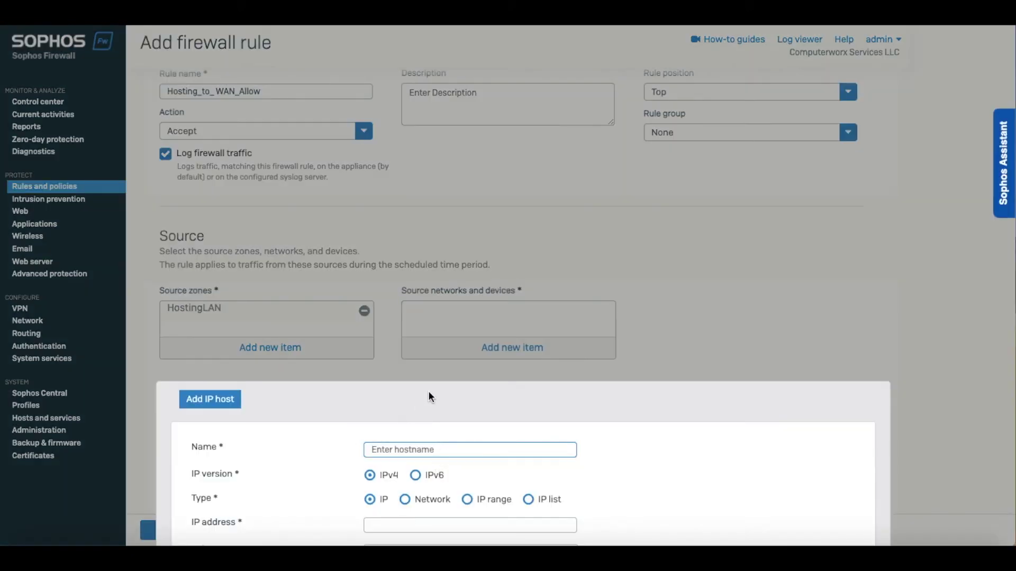
drag(428, 392, 431, 323)
scroll(430, 313, down, 5)
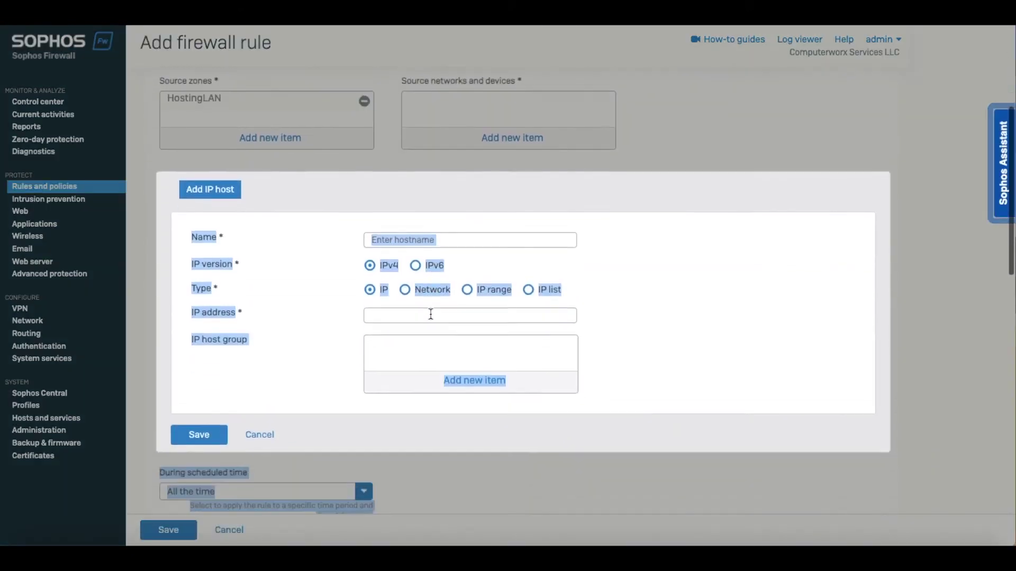
click(448, 197)
text(Hosting)
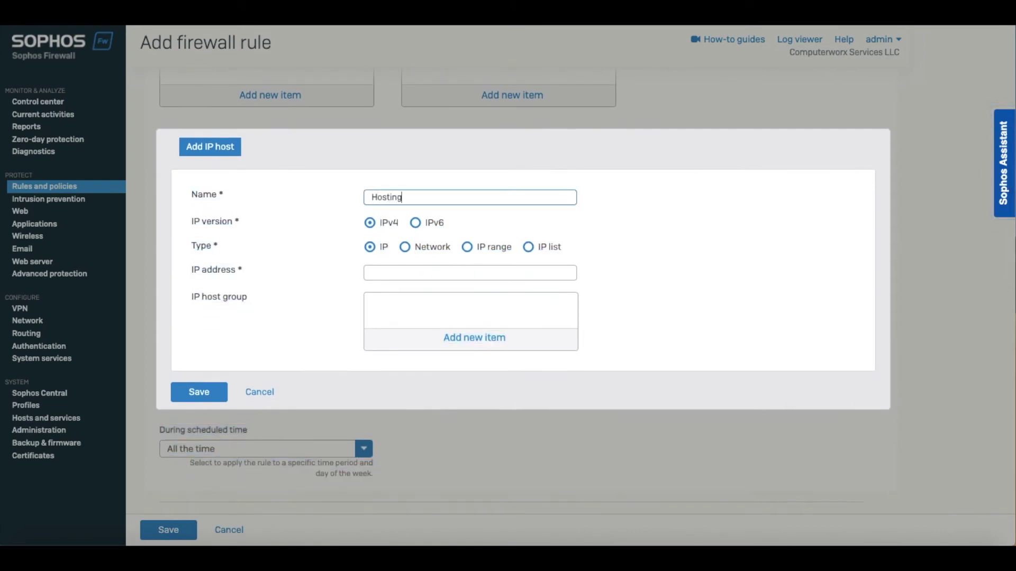
text(_Network)
Define Hosting_Network as a Network type with address 192.168.110.0 and subnet /24, and save it as the rule's source network
click(406, 247)
click(430, 271)
text(192.168.110.0)
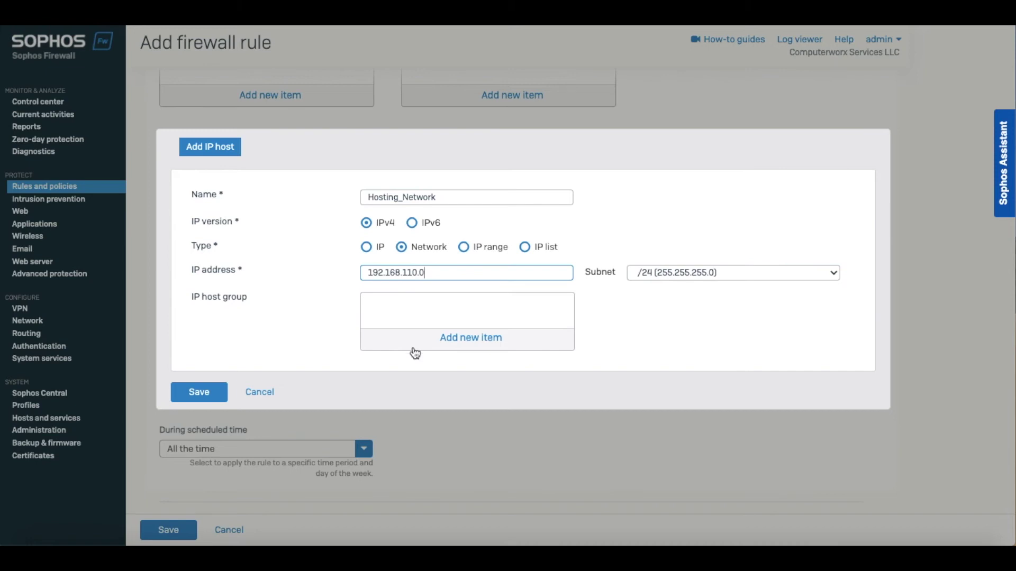
click(194, 403)
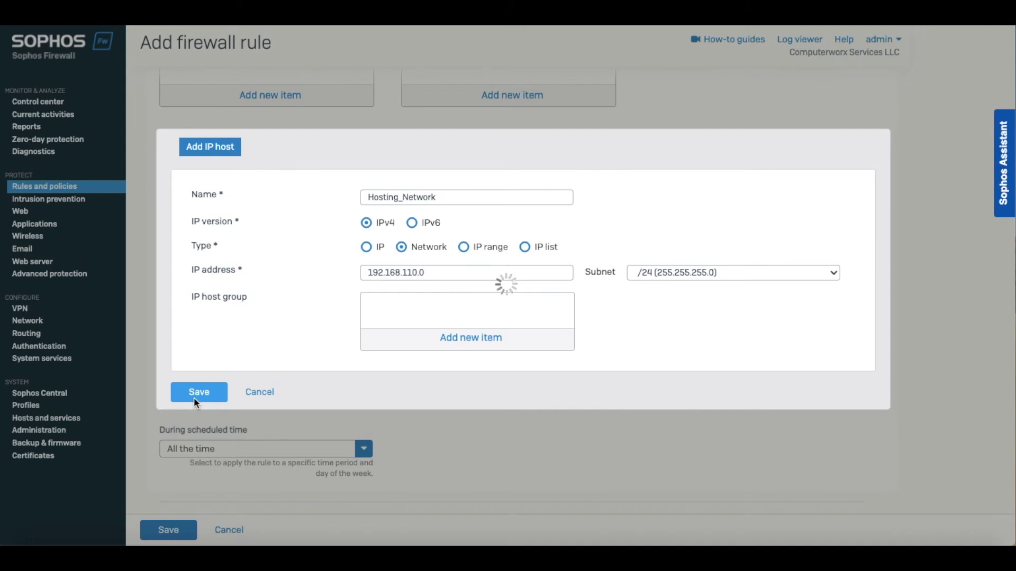
scroll(483, 268, up, 2)
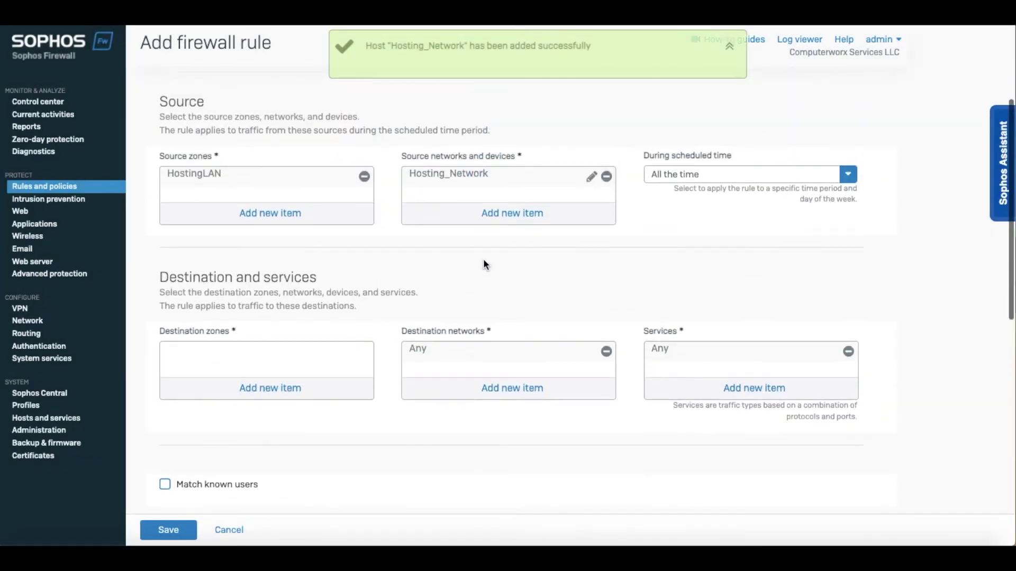
click(226, 181)
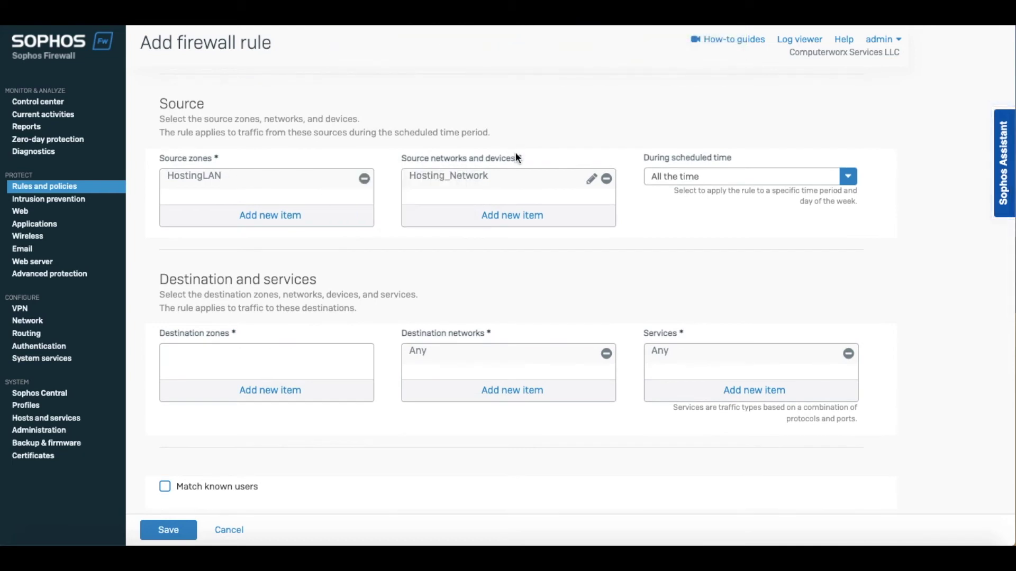
mouse_move(487, 182)
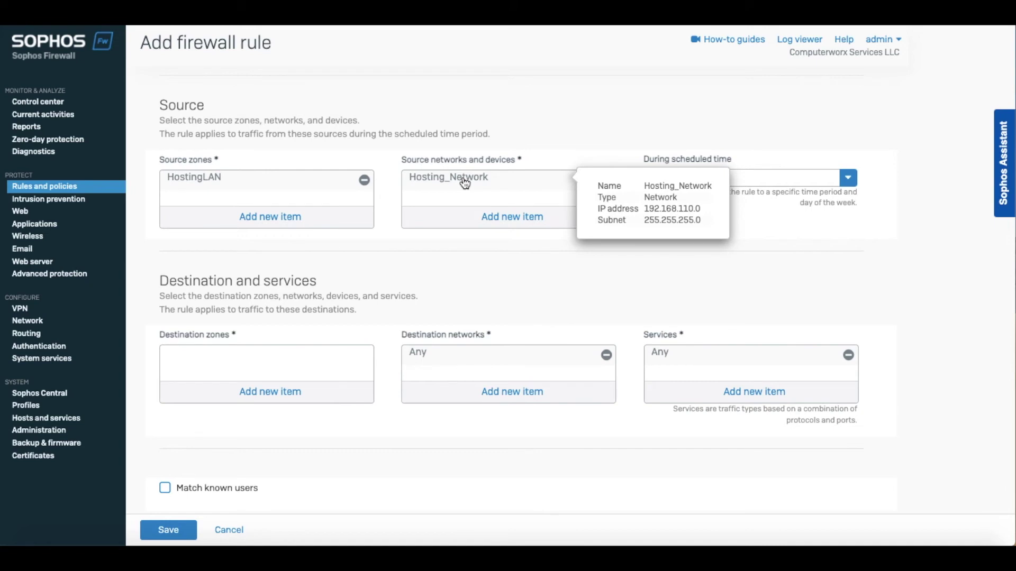
mouse_move(243, 182)
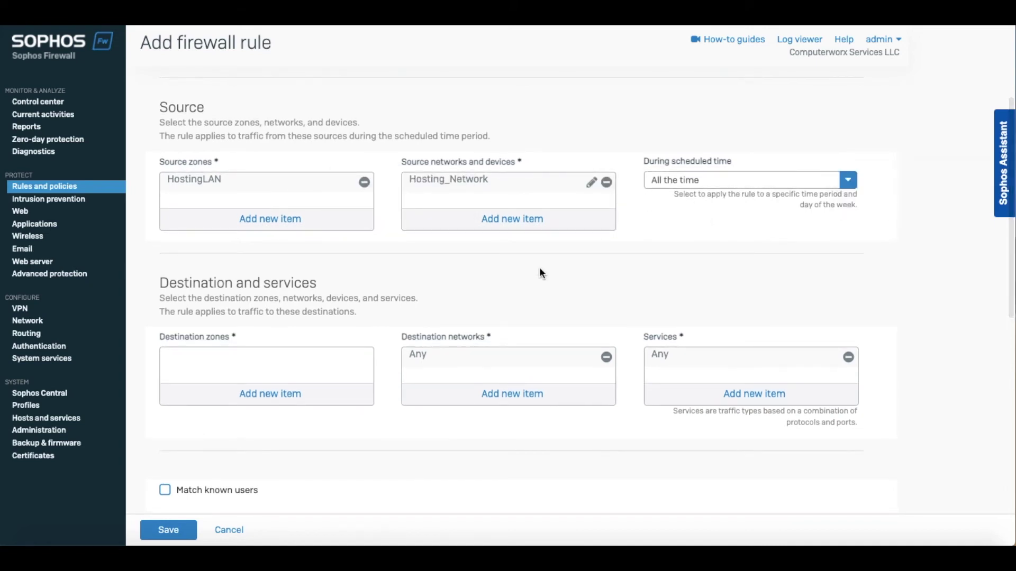
Add WAN as the firewall rule's destination zone
scroll(539, 268, down, 2)
click(256, 298)
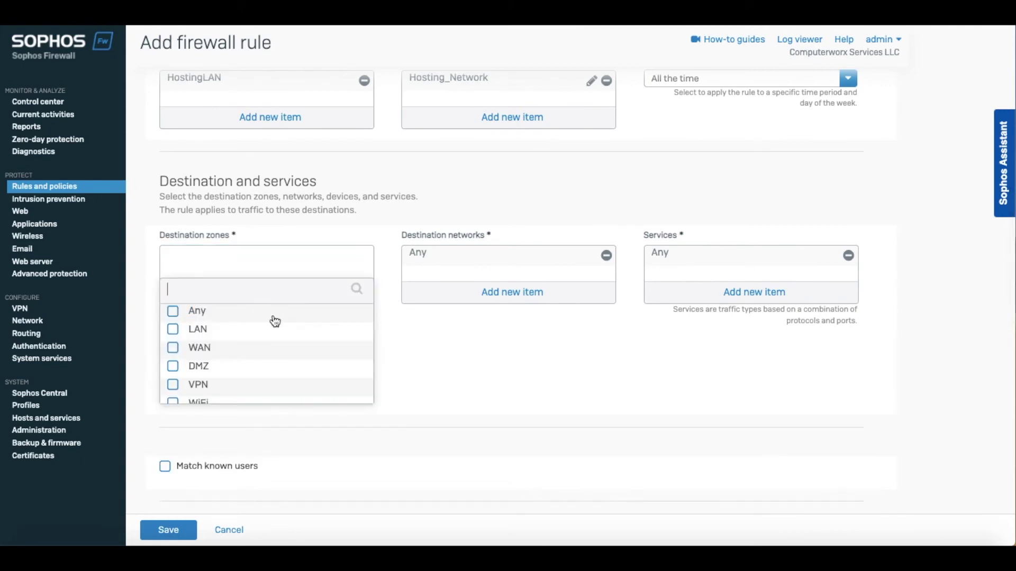
click(173, 347)
click(256, 412)
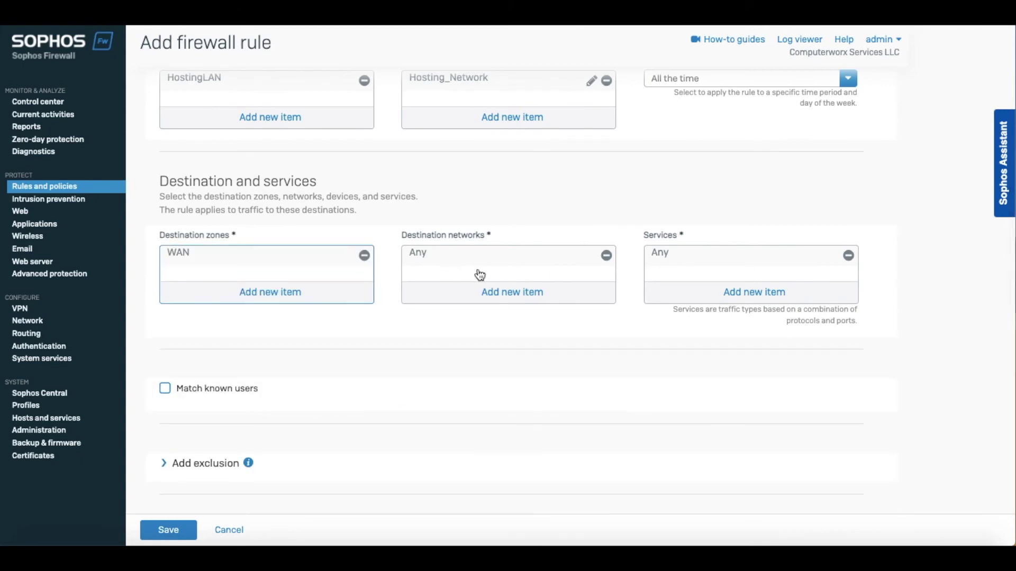
scroll(461, 257, up, 2)
scroll(460, 263, up, 2)
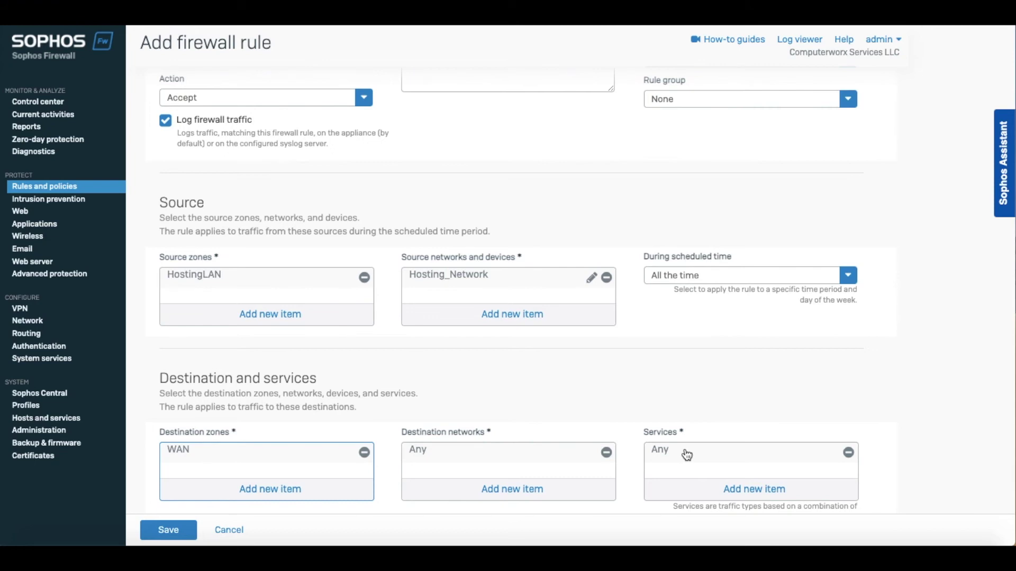
Start a linked NAT rule for the firewall rule and name it "Hosting_to_ WAN_MASQ"
scroll(687, 457, down, 2)
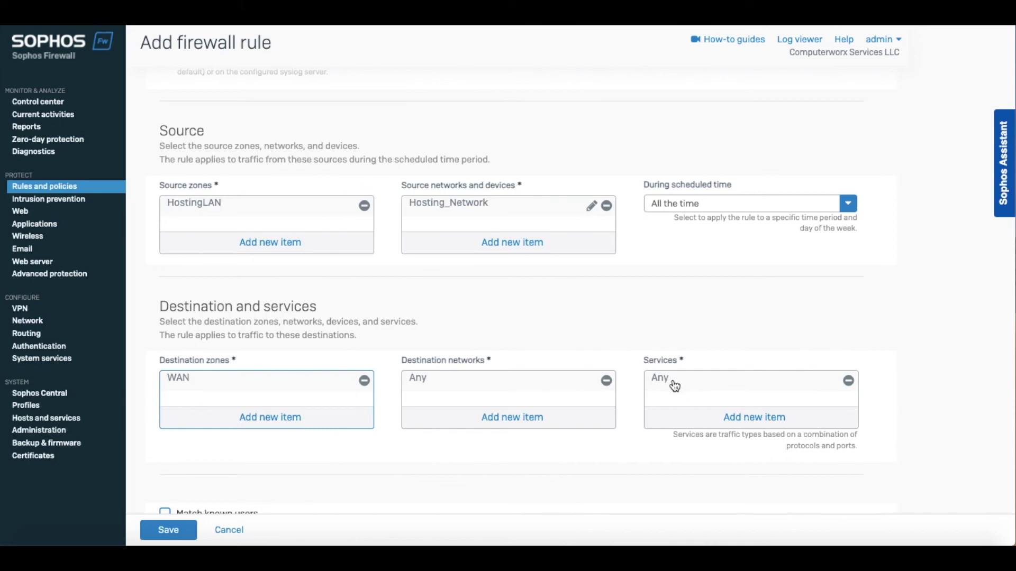
scroll(689, 388, down, 5)
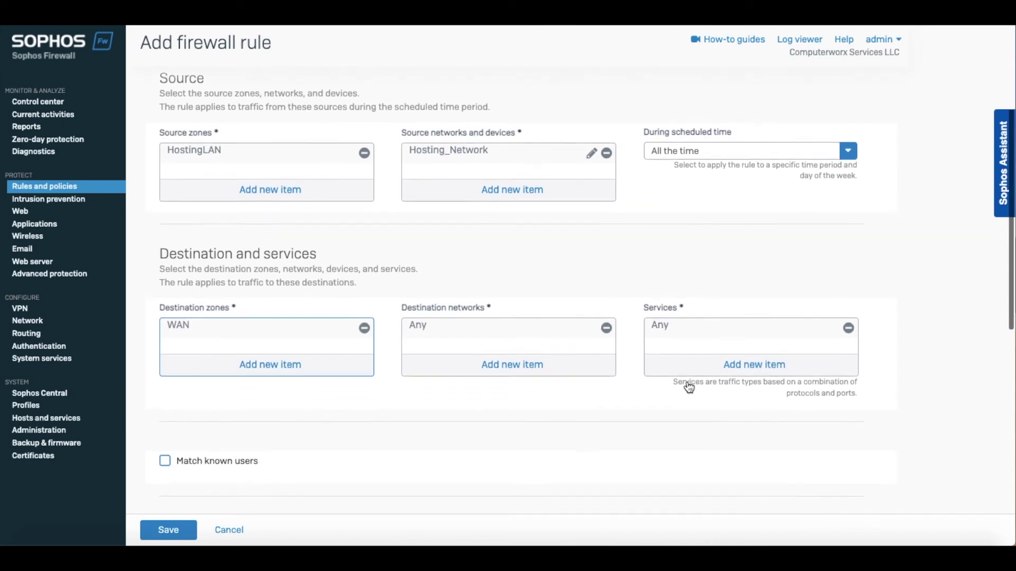
scroll(687, 380, down, 2)
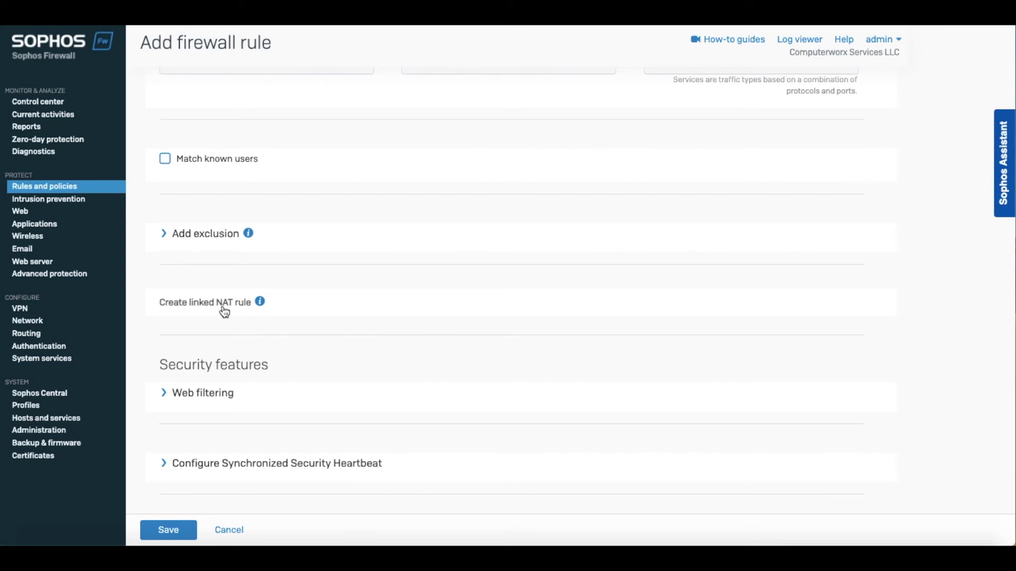
click(223, 307)
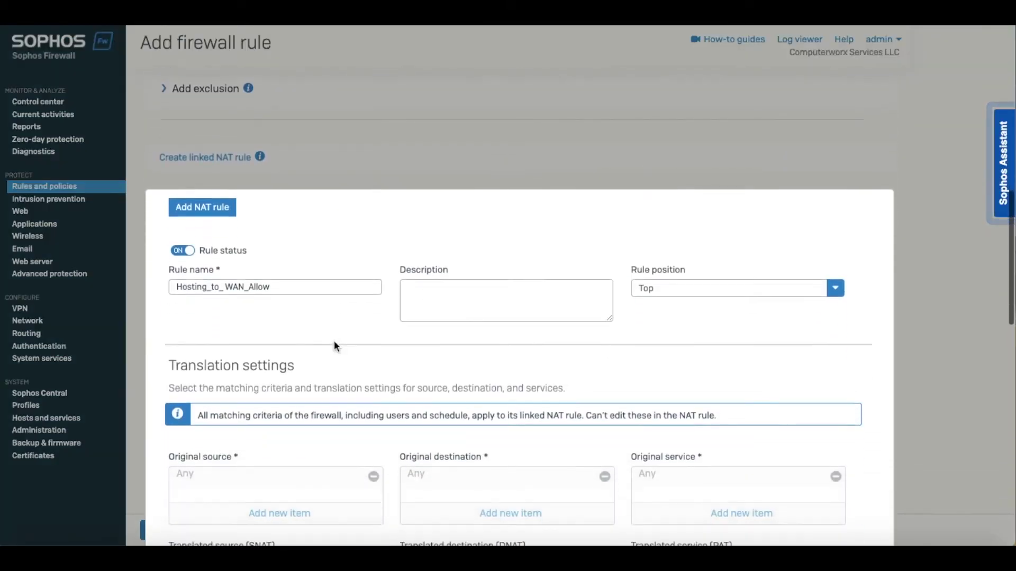
click(281, 235)
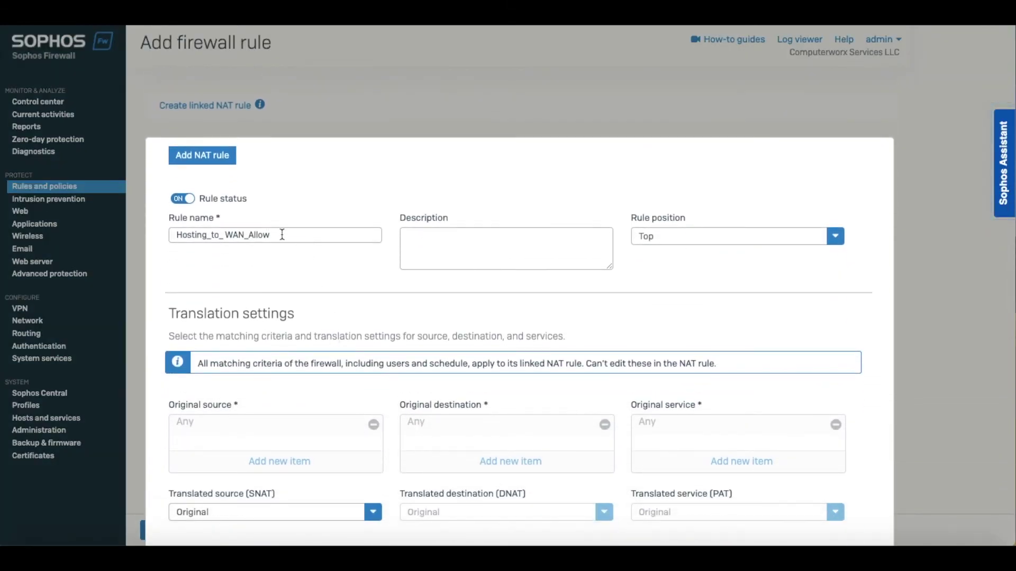
drag(280, 235, 247, 236)
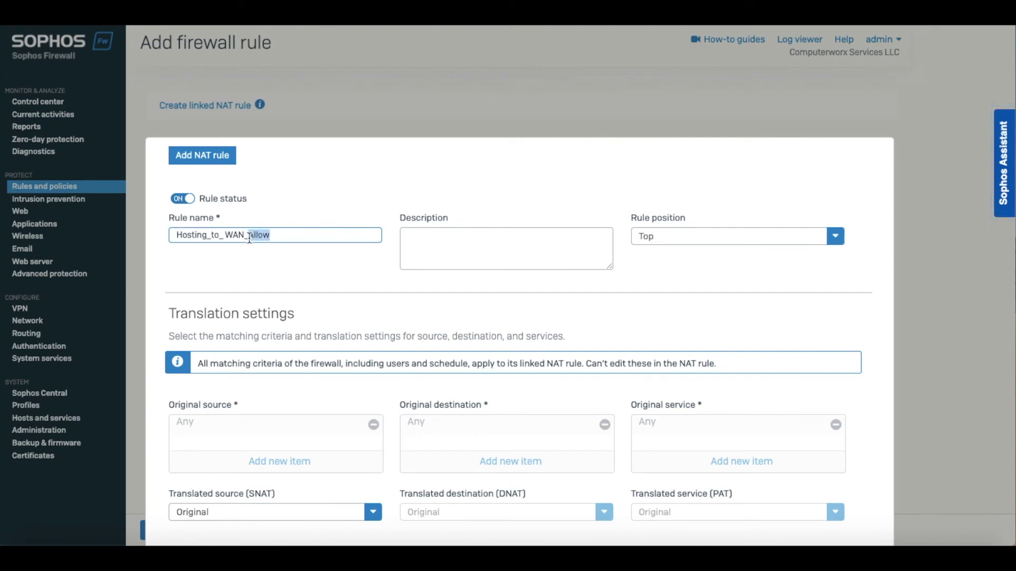
text(MASQ)
Set the linked NAT rule's translated source (SNAT) to MASQ and save the NAT rule
scroll(528, 376, down, 3)
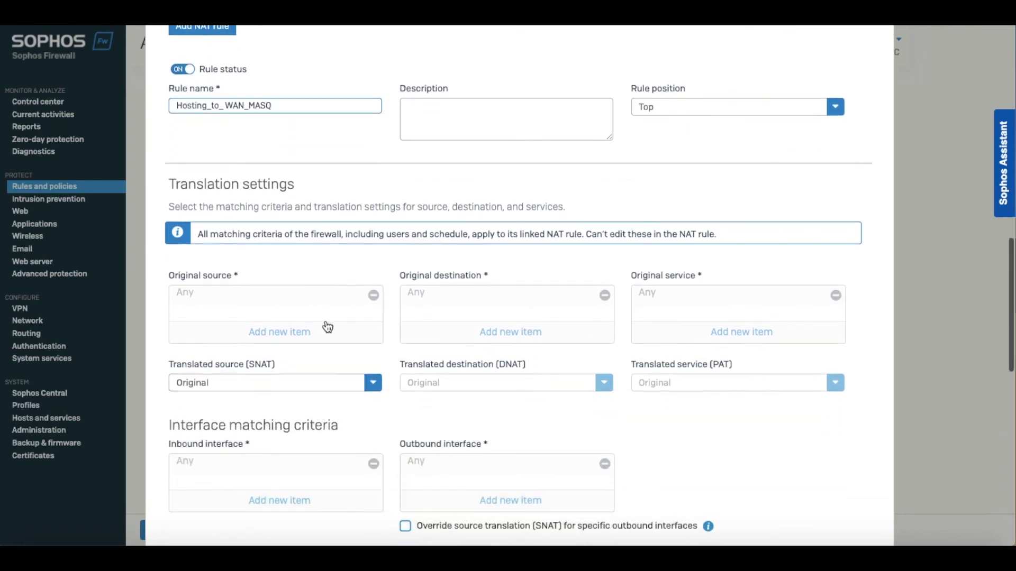
click(268, 388)
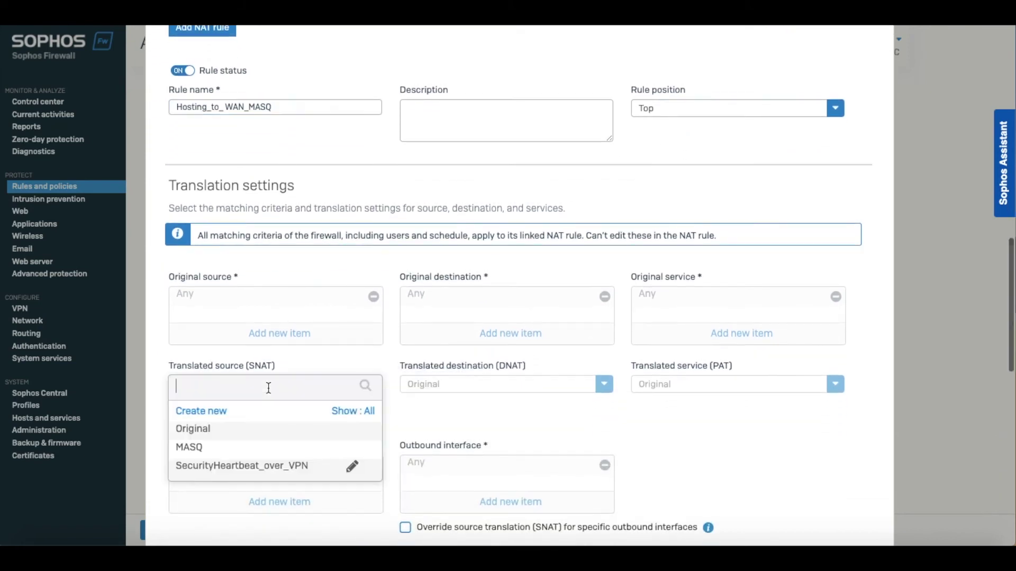
click(207, 448)
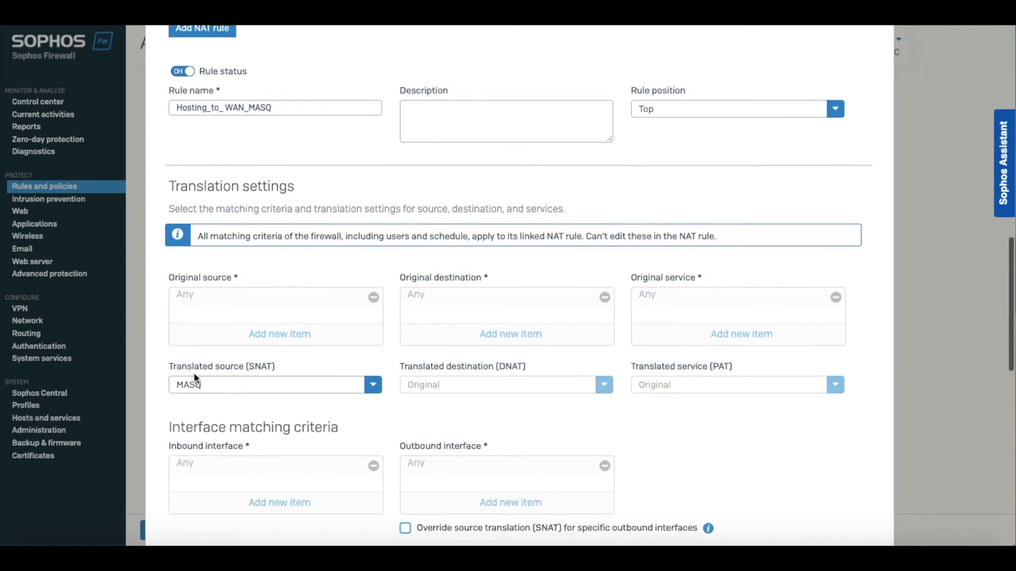
scroll(290, 396, down, 3)
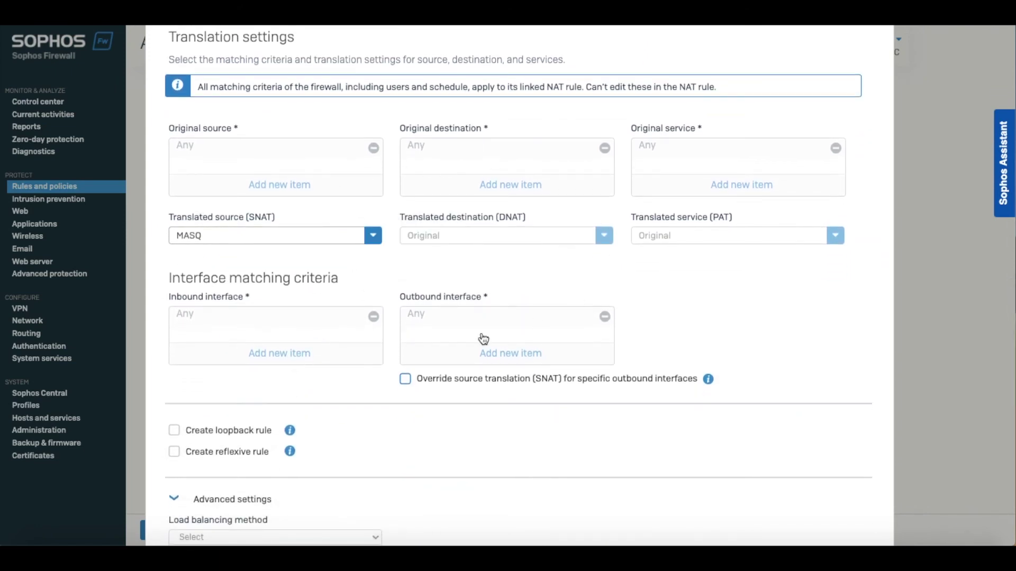
scroll(348, 427, down, 1)
scroll(348, 427, down, 6)
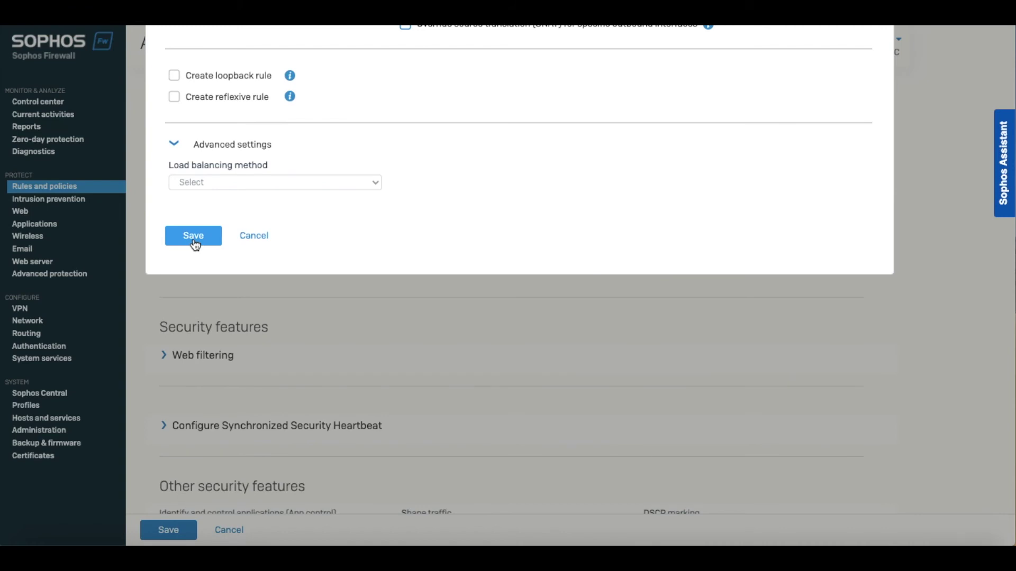
click(194, 236)
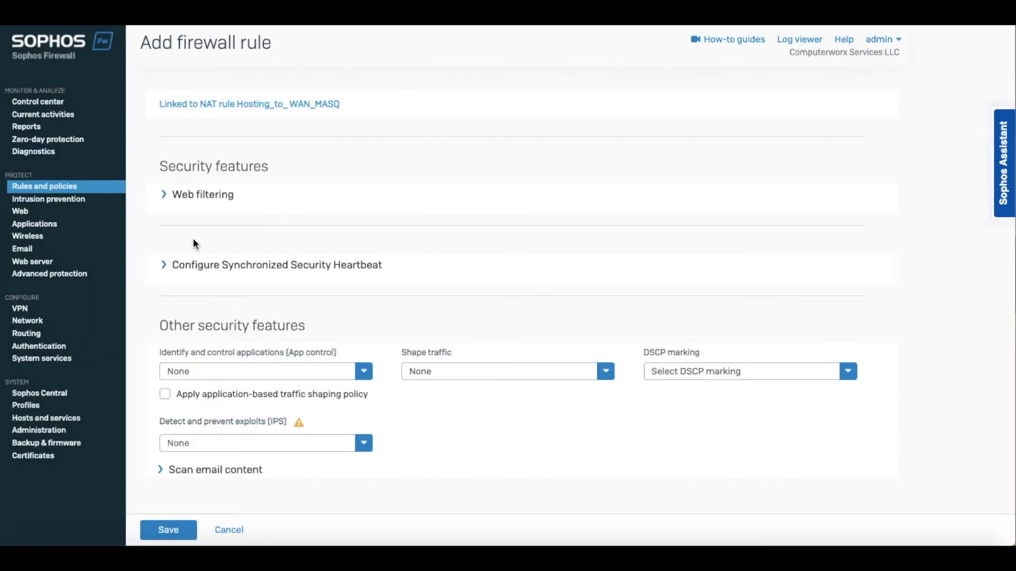
Set the firewall rule's web filtering policy to Default Policy
scroll(194, 243, up, 3)
scroll(194, 244, up, 2)
scroll(193, 244, down, 3)
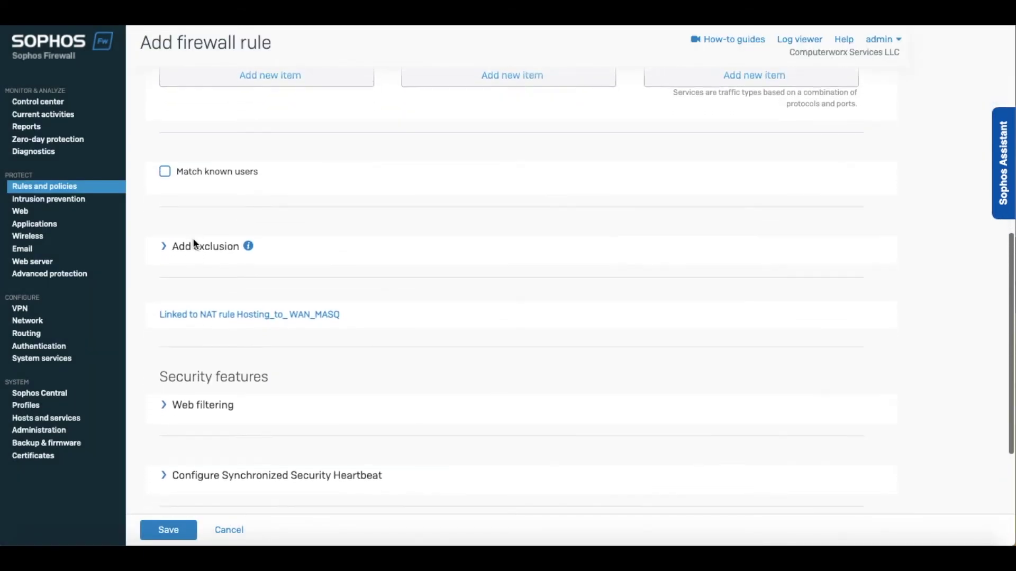
scroll(193, 239, down, 3)
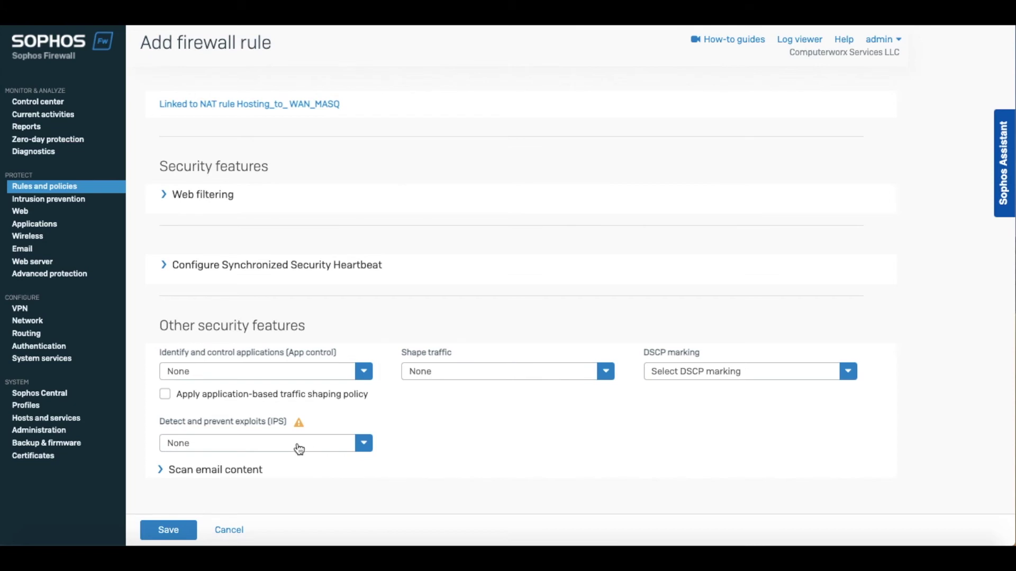
mouse_move(300, 426)
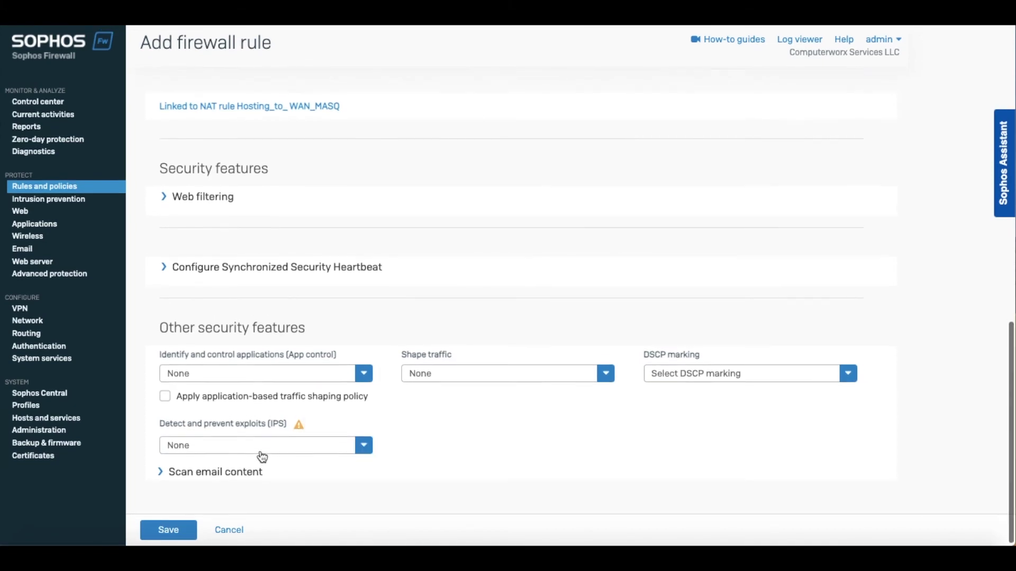
scroll(265, 454, up, 1)
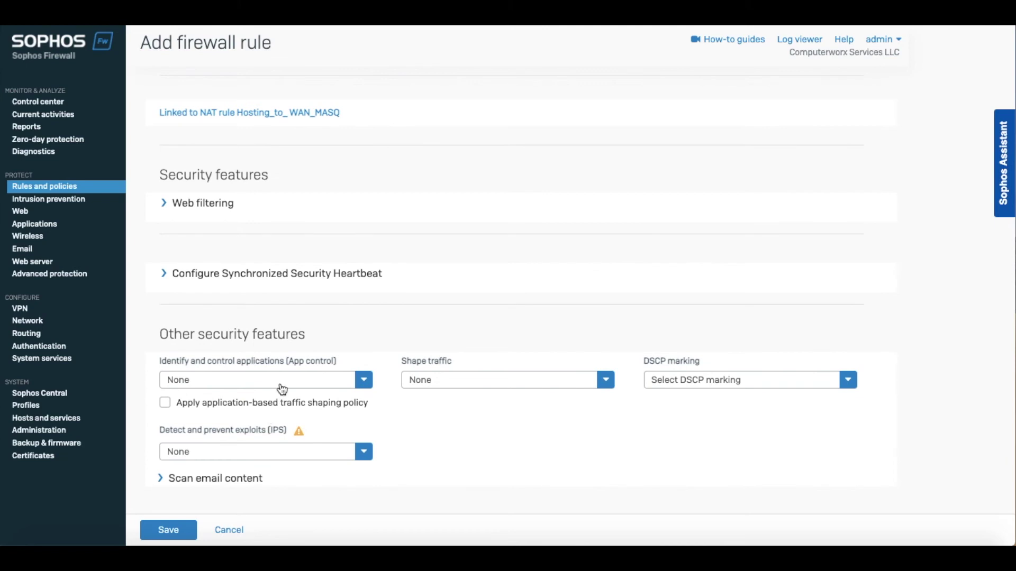
click(158, 205)
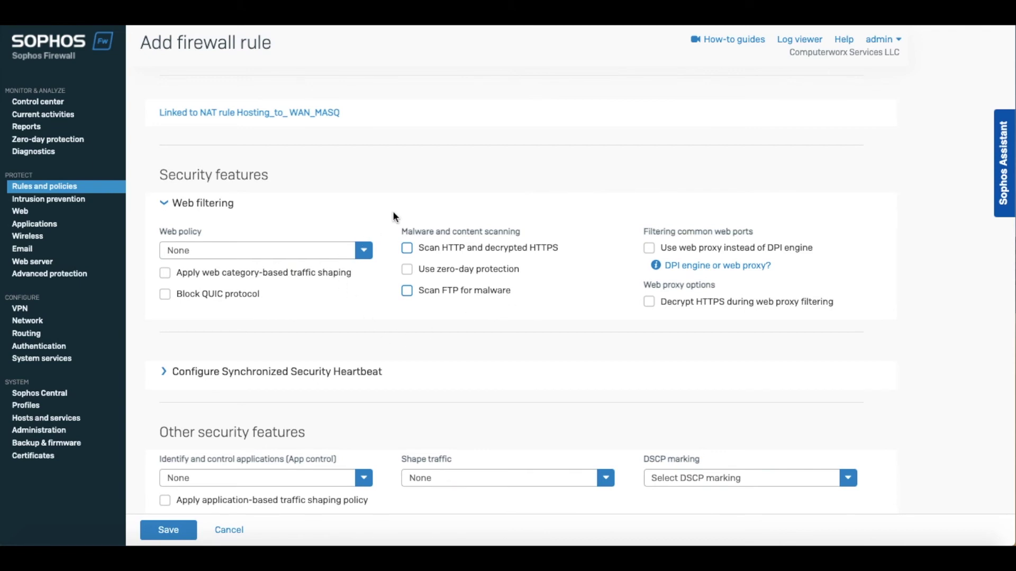
scroll(393, 213, up, 1)
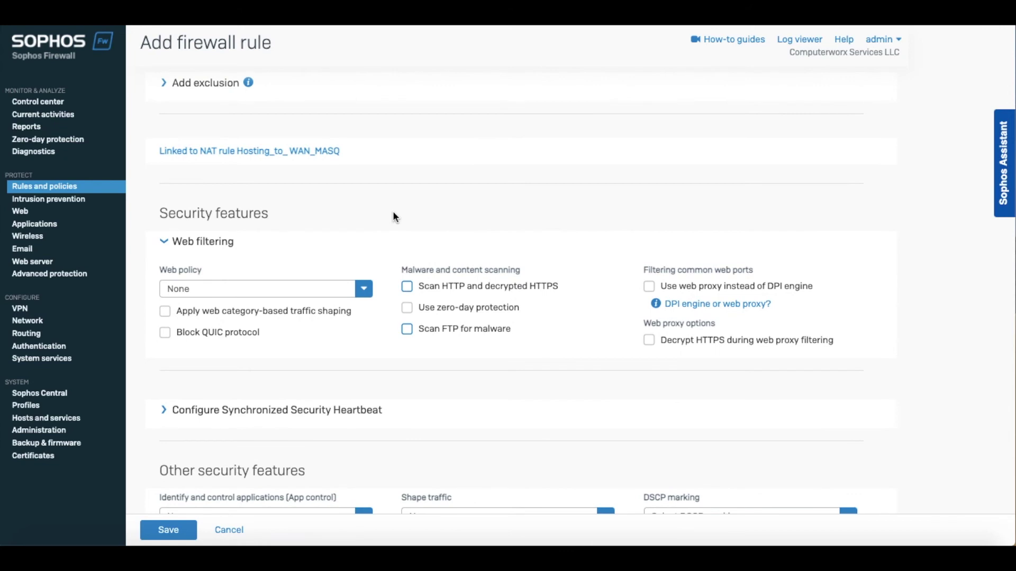
click(300, 290)
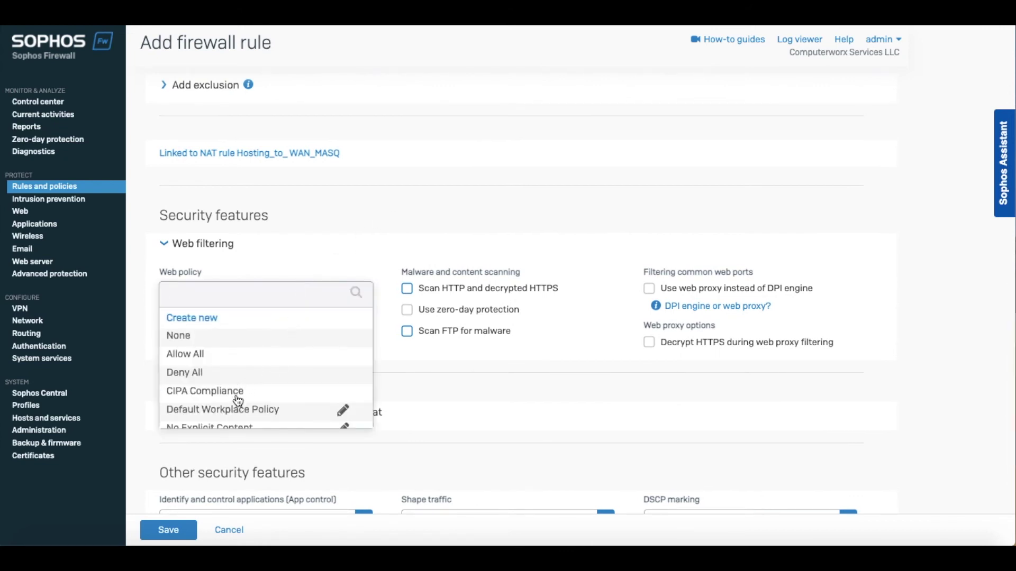
scroll(238, 405, down, 3)
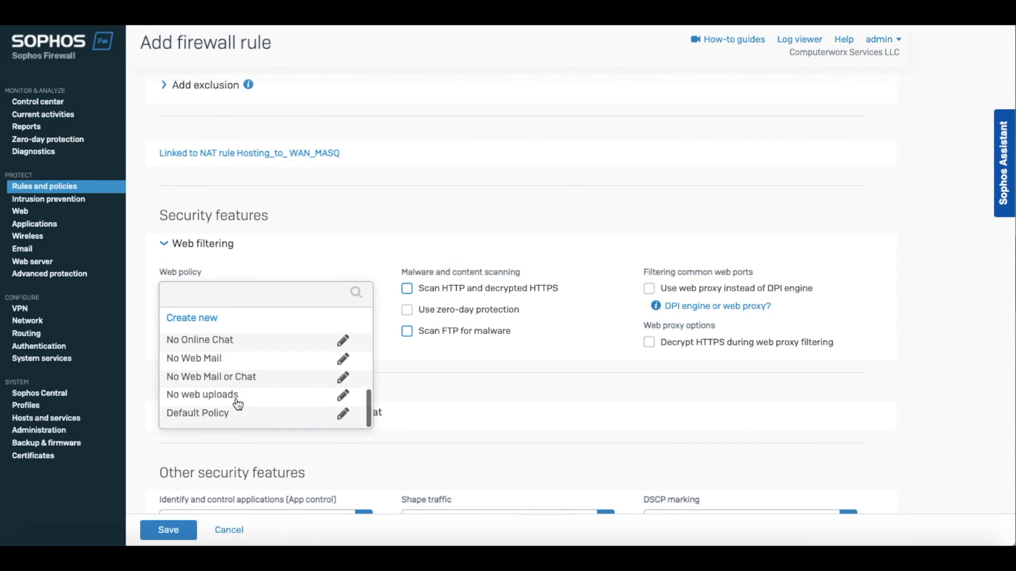
click(215, 418)
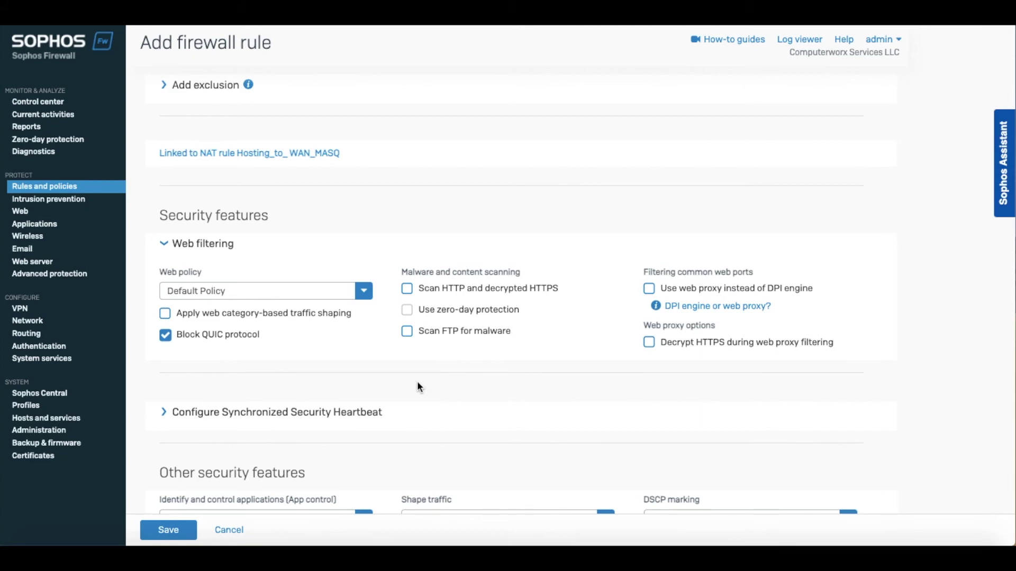
Review the Hosting-to-WAN firewall rule's source, destination and security settings and save the rule
scroll(418, 384, up, 15)
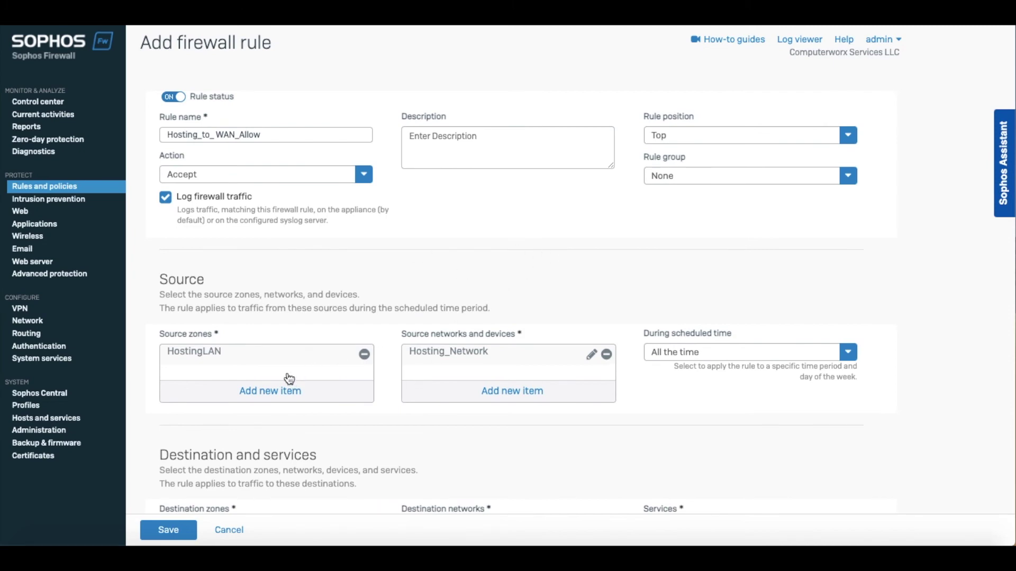
scroll(351, 415, down, 1)
scroll(349, 408, down, 10)
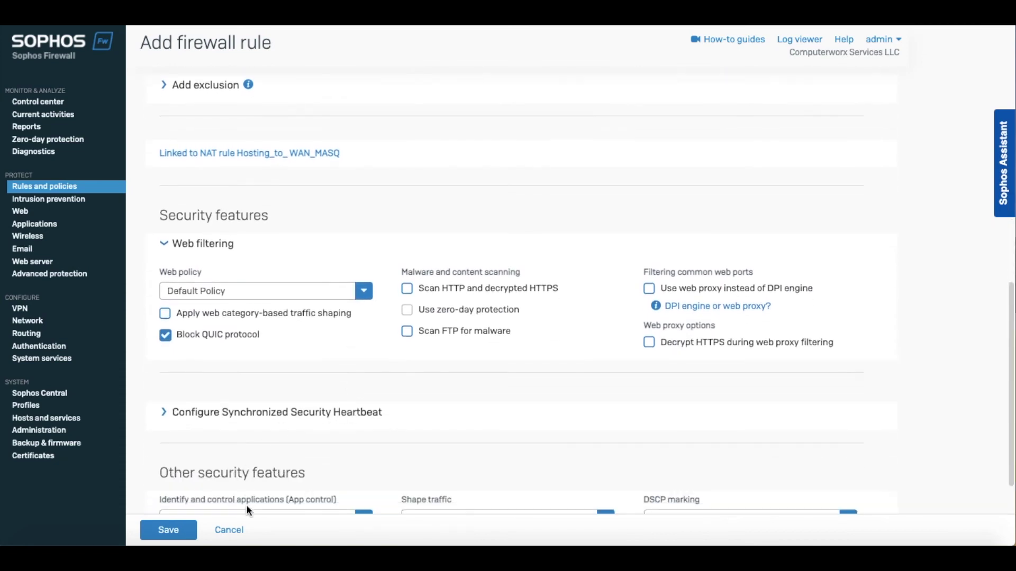
scroll(241, 440, down, 3)
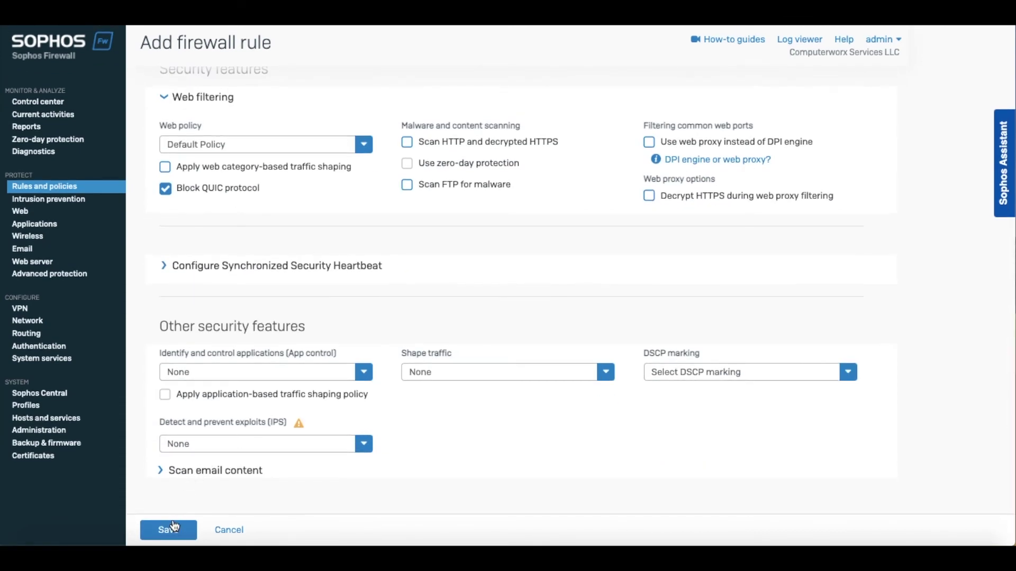
click(174, 528)
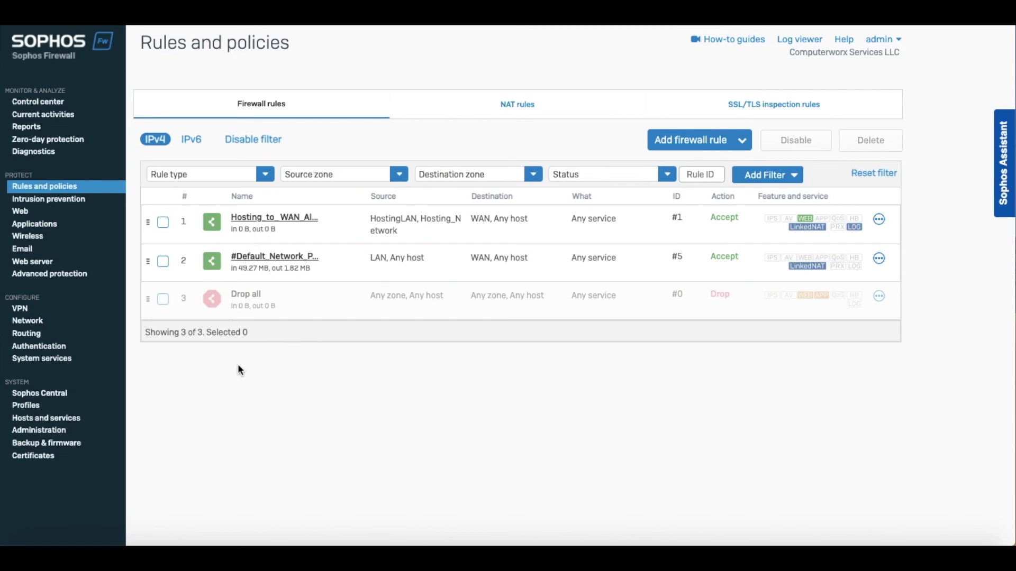
Open Terminal beside the firewall rules list, ping google.com to test internet connectivity, and stop the ping
click(115, 540)
text(term)
key(Return)
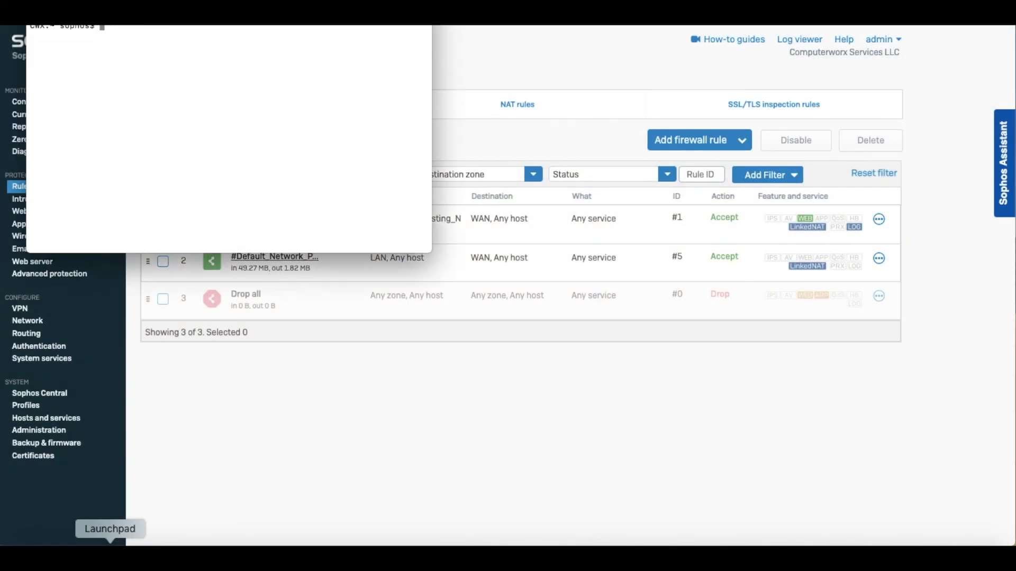
drag(214, 16, 688, 268)
text(ping google.com)
key(Return)
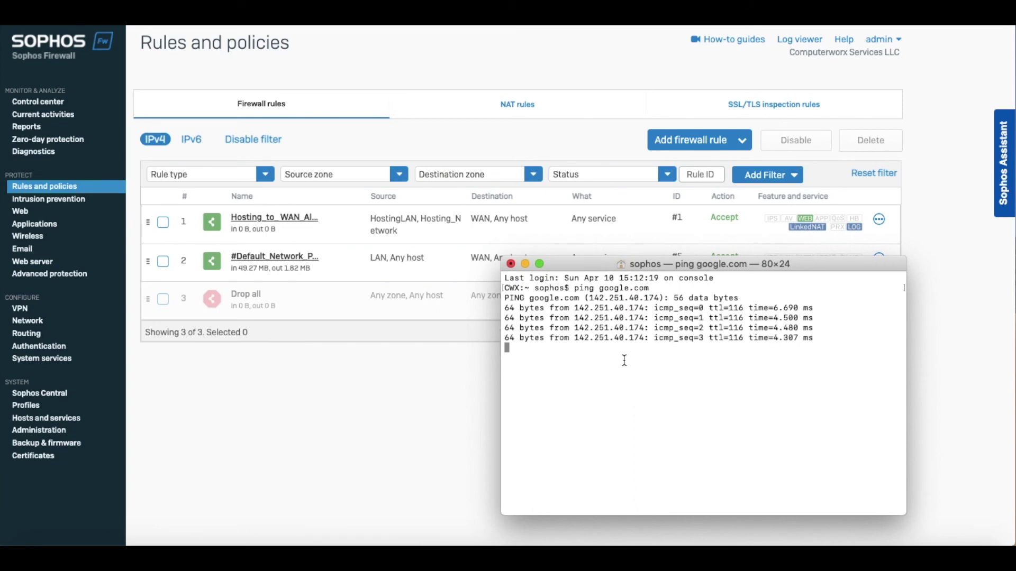
key(ctrl+c)
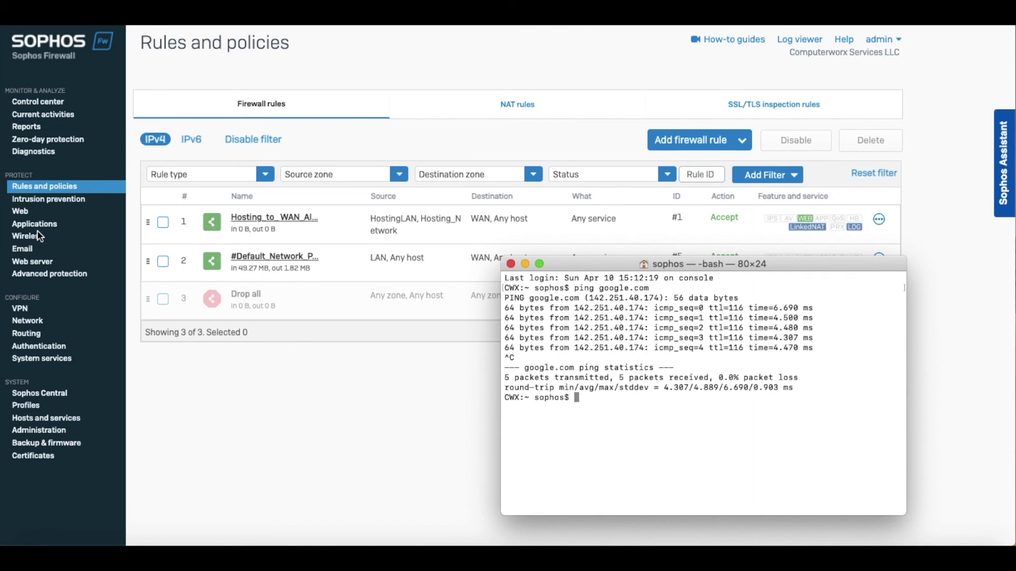
Check Port1's address in the firewall's network interfaces and the computer's assigned IP address in the macOS Network preferences
click(32, 322)
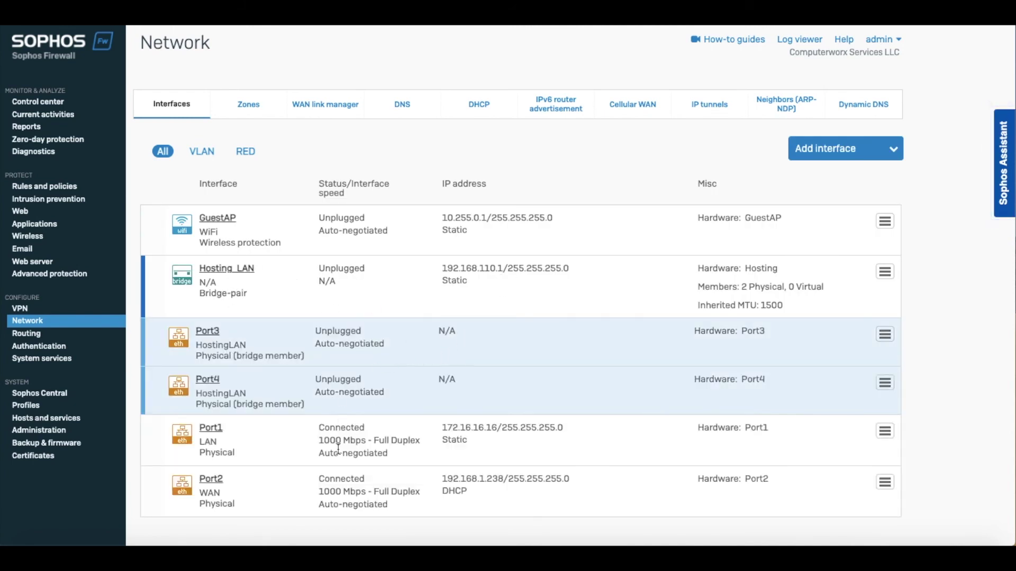
drag(443, 427, 498, 427)
click(678, 544)
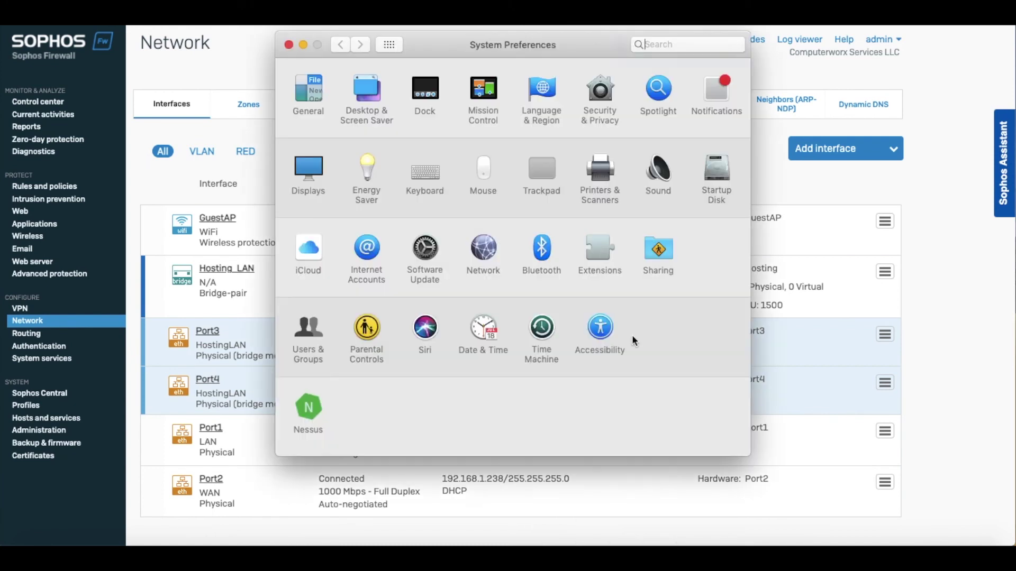
click(483, 251)
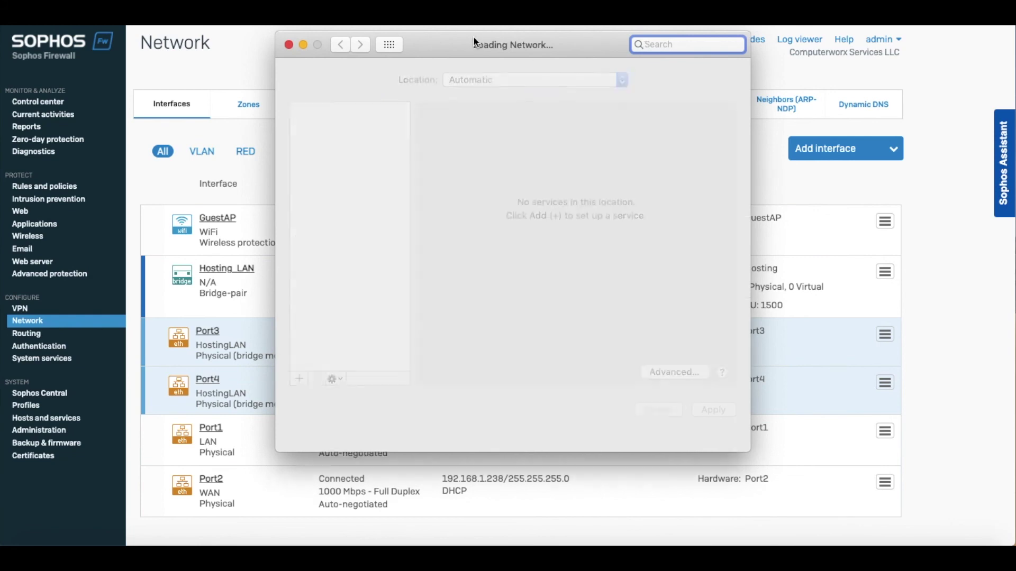
drag(531, 199, 594, 201)
drag(471, 37, 702, 103)
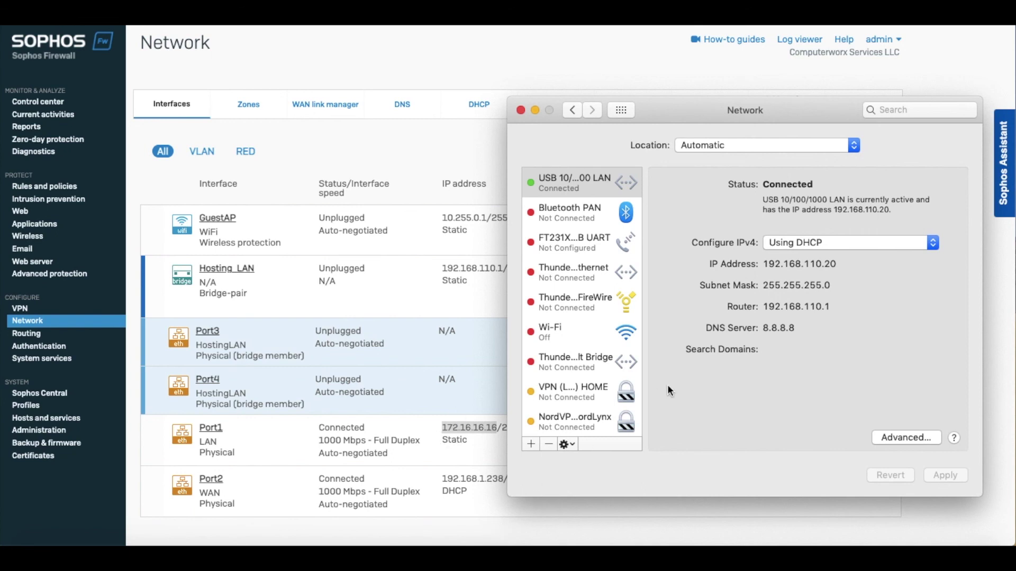
drag(837, 264, 820, 264)
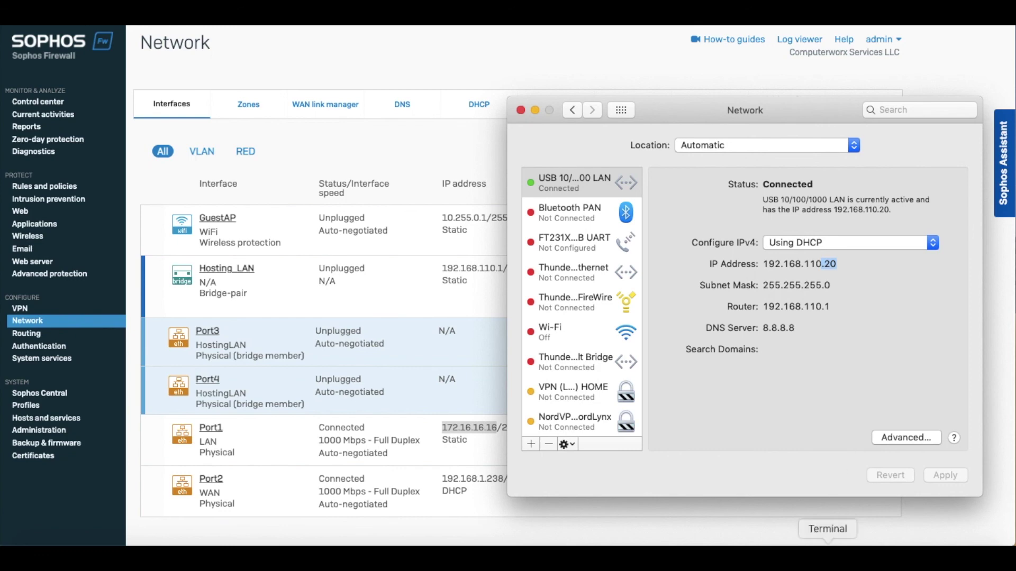
Switch back to the Terminal window, repeat the ping to google.com, and stop it
right_click(828, 544)
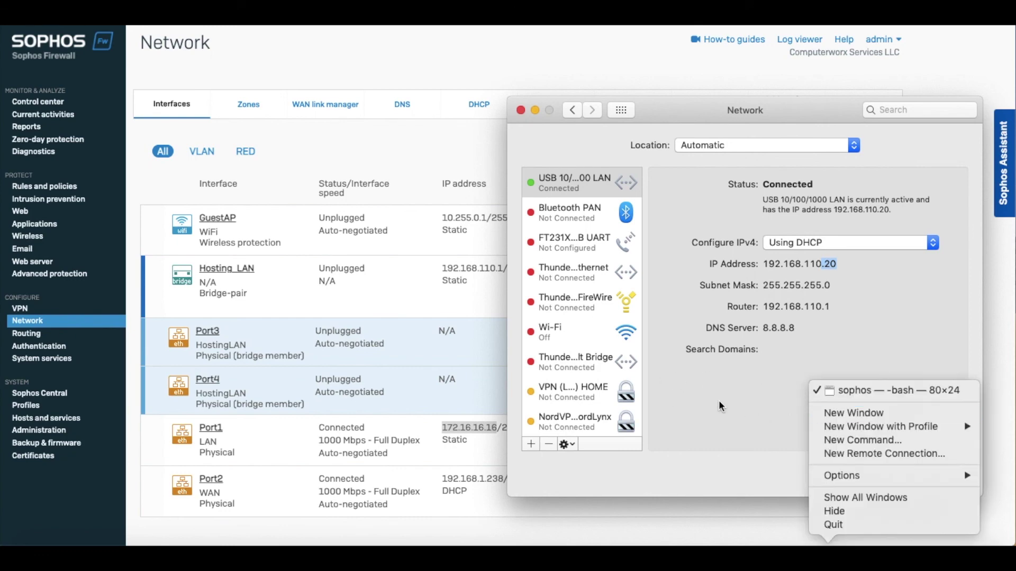
click(836, 390)
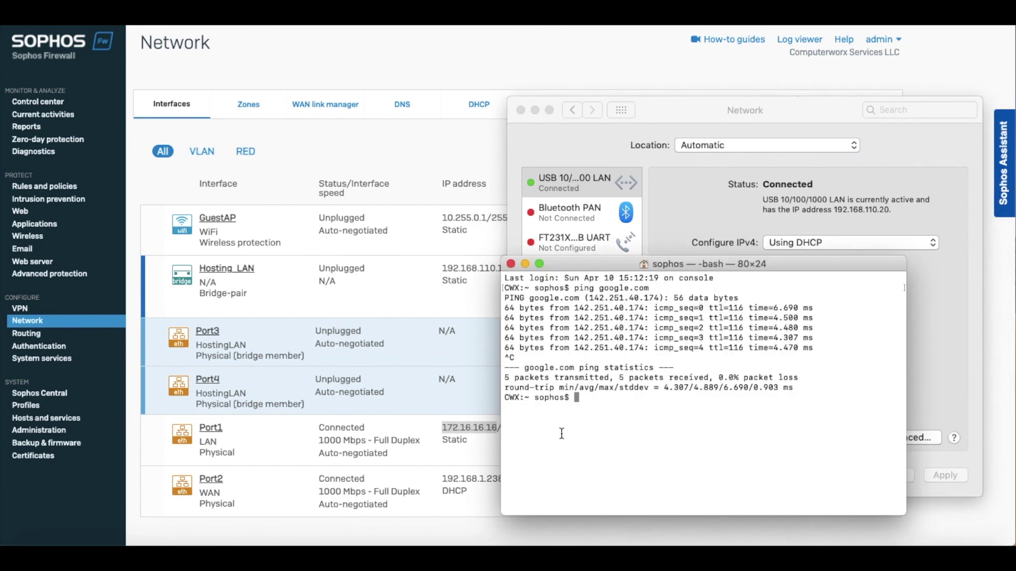
key(Up)
key(Return)
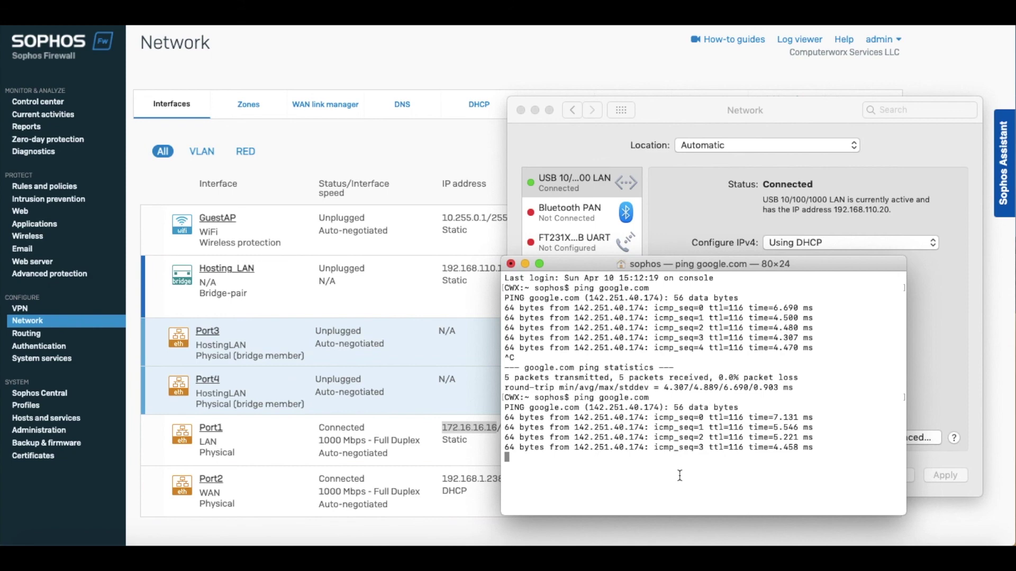
key(ctrl+c)
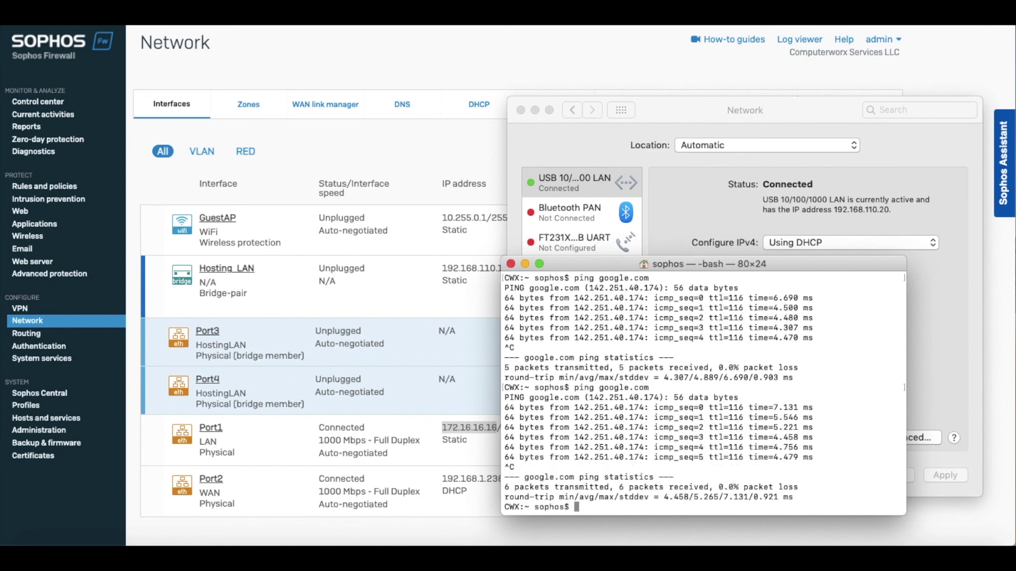
Return to the browser and open a new incognito window
click(403, 69)
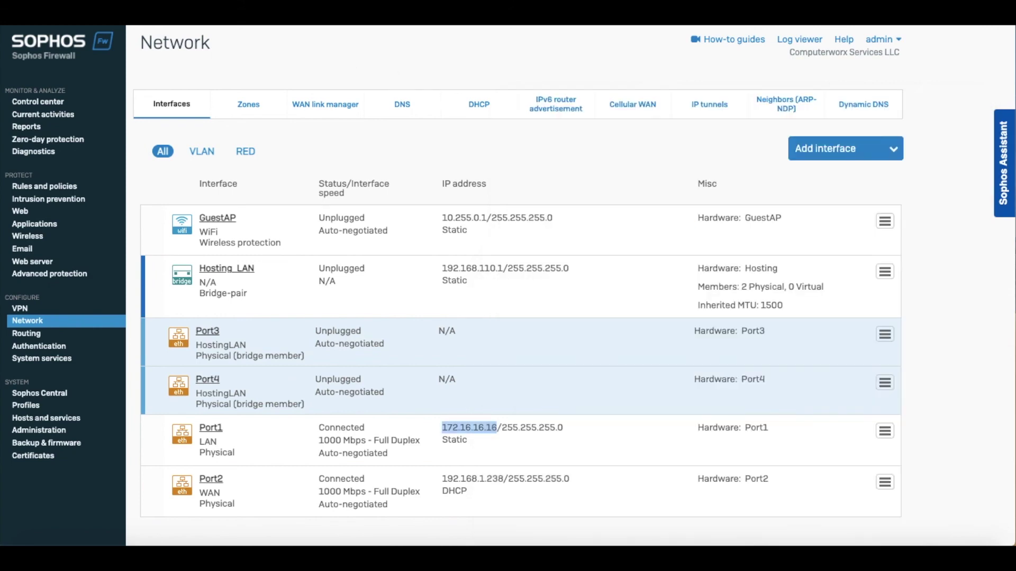
key(super+shift+n)
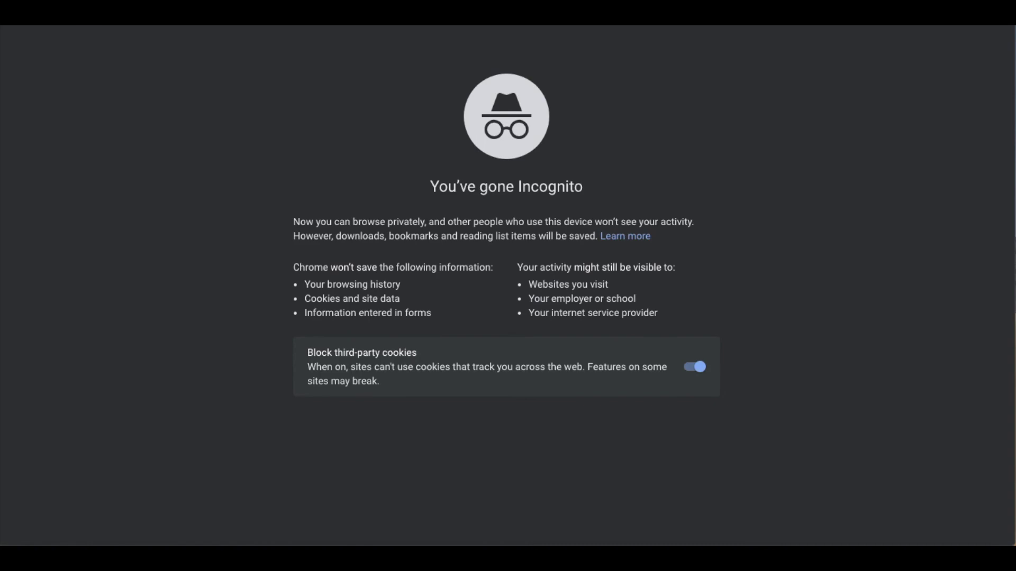
text(google)
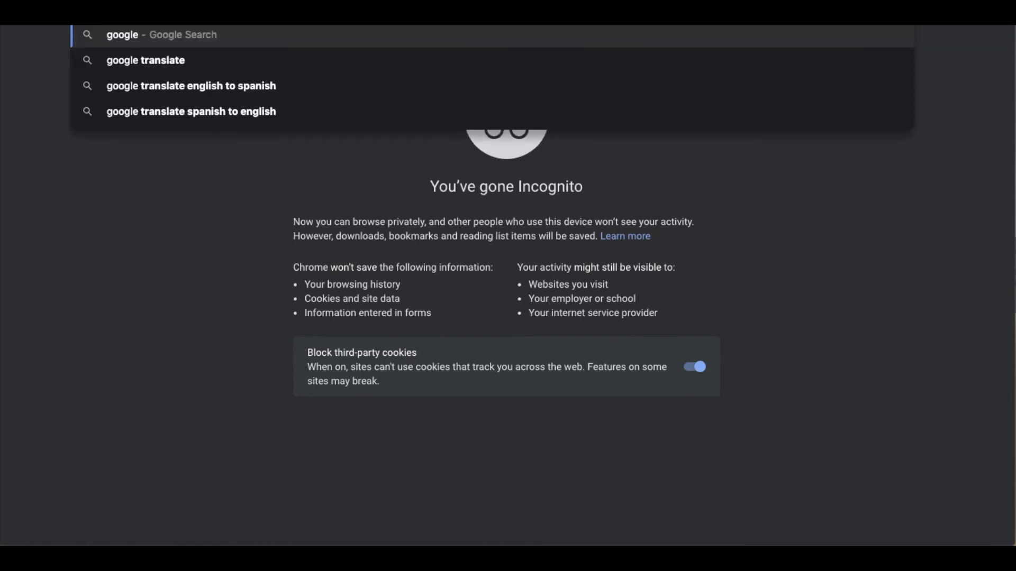
key(BackSpace)
key(BackSpace)
key(BackSpace)
key(BackSpace)
key(BackSpace)
key(BackSpace)
Load yahoo.com in the incognito window and look through the page to test web browsing
text(yahoo.com)
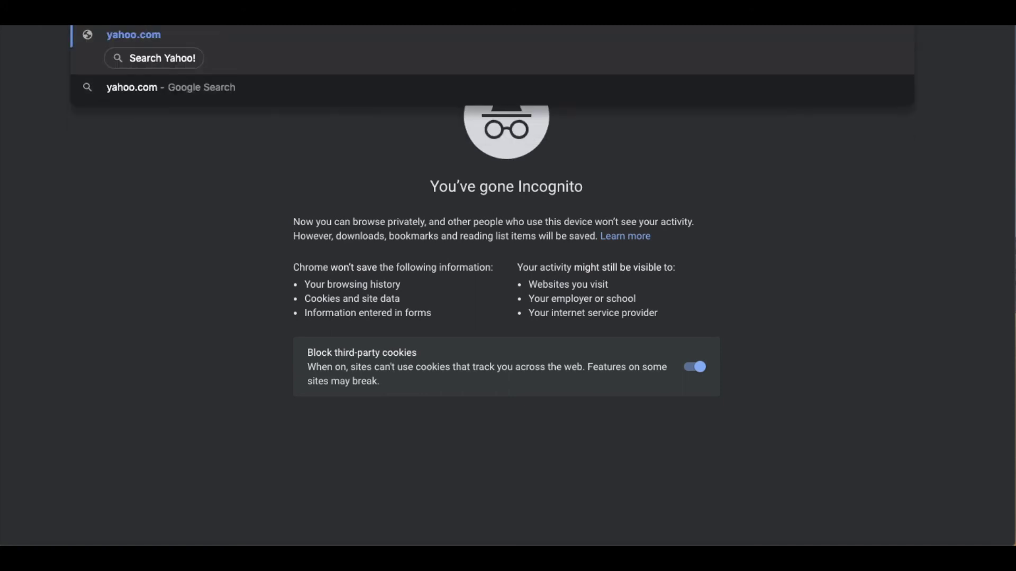
key(Return)
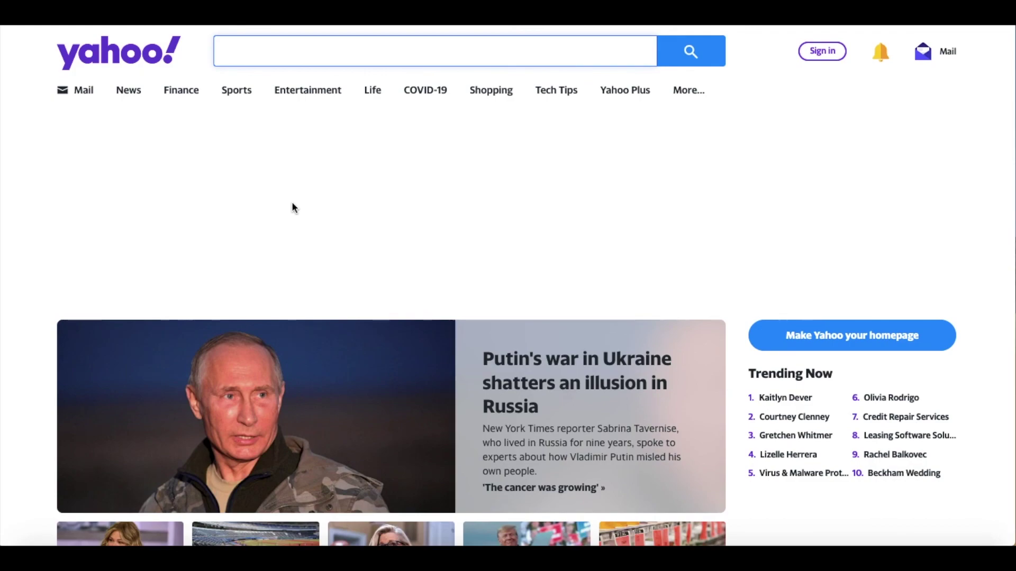
scroll(291, 204, down, 10)
scroll(290, 259, down, 3)
scroll(290, 259, up, 15)
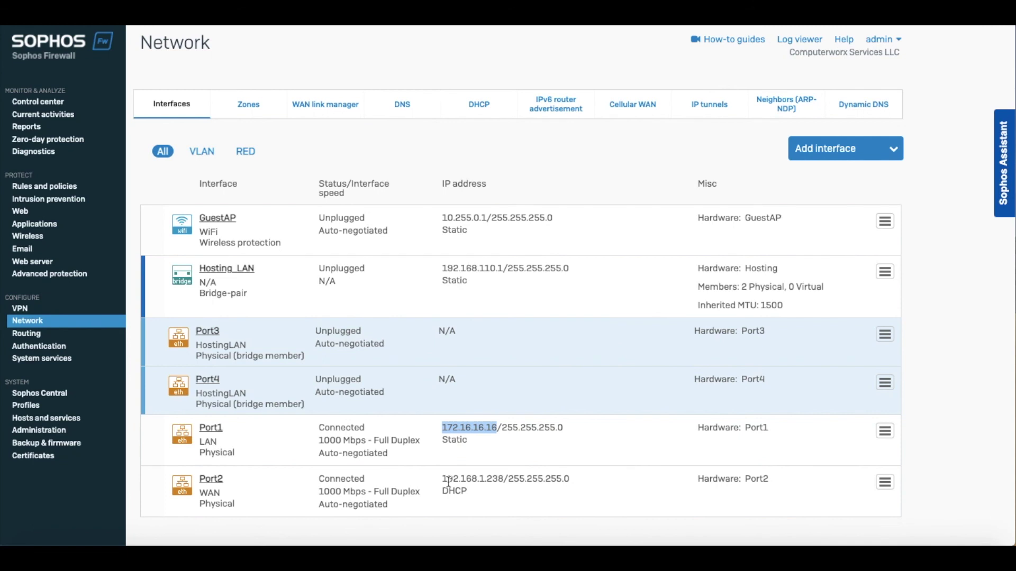
scroll(448, 482, down, 1)
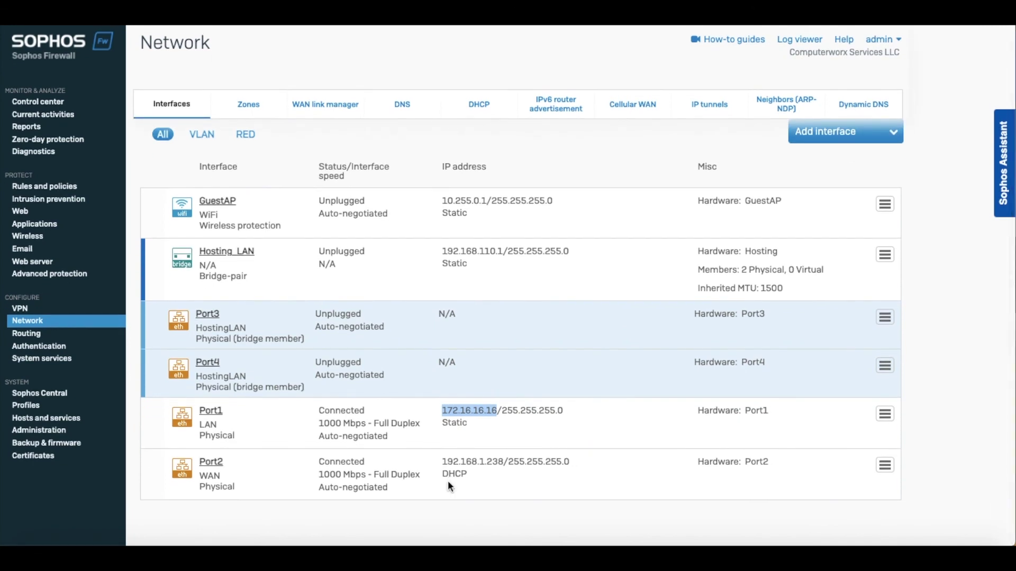